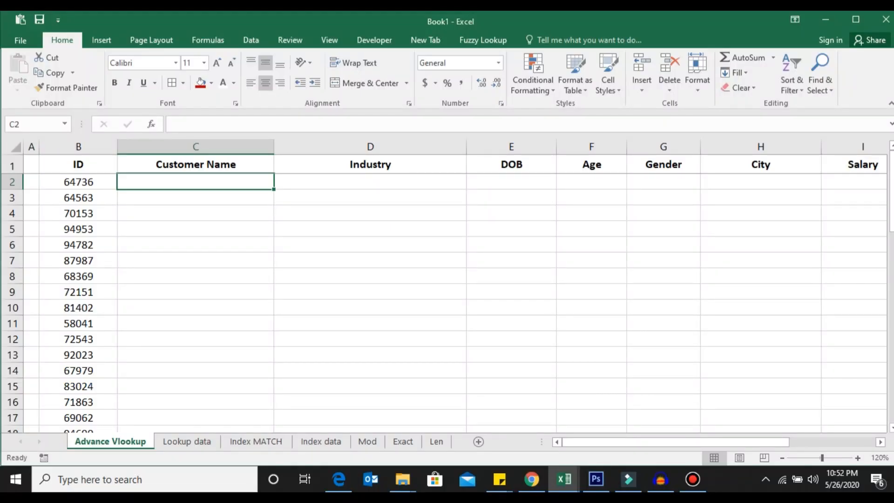
# Start a VLOOKUP in C2 that looks up B2 within columns A:H of the Lookup data sheet.
pyautogui.press('F2')
pyautogui.write('=')
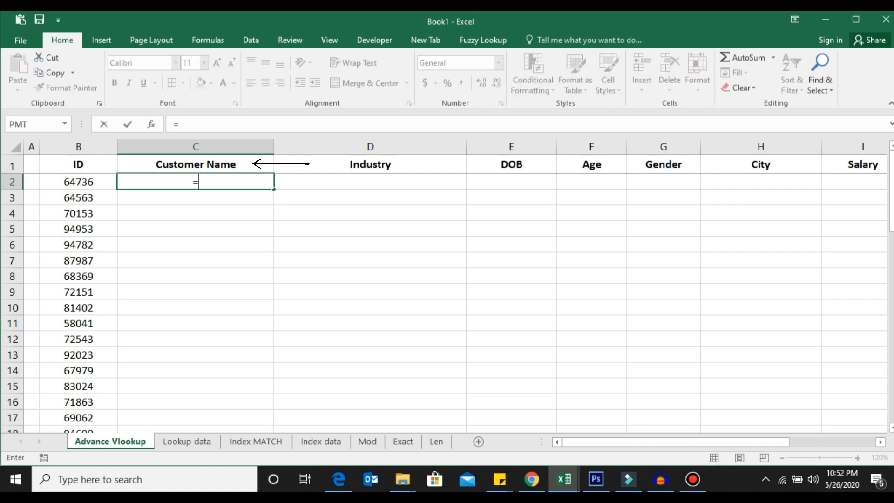
pyautogui.write('VLOOKUP(')
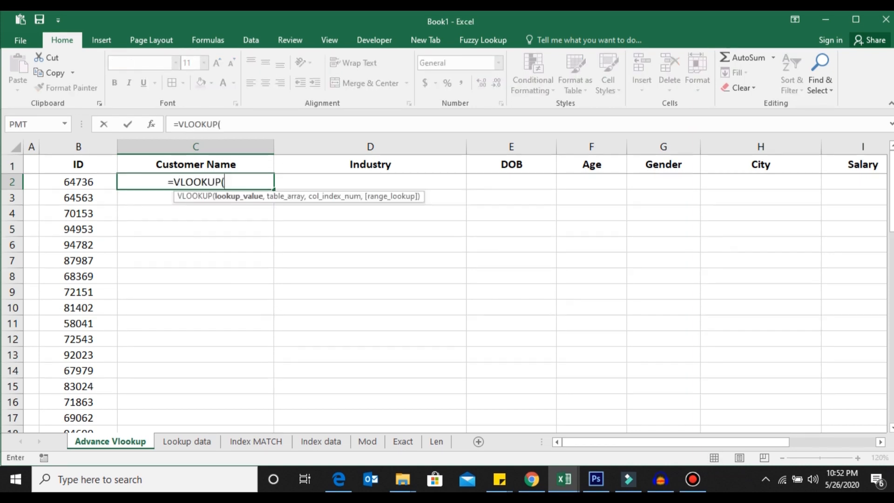
pyautogui.click(79, 181)
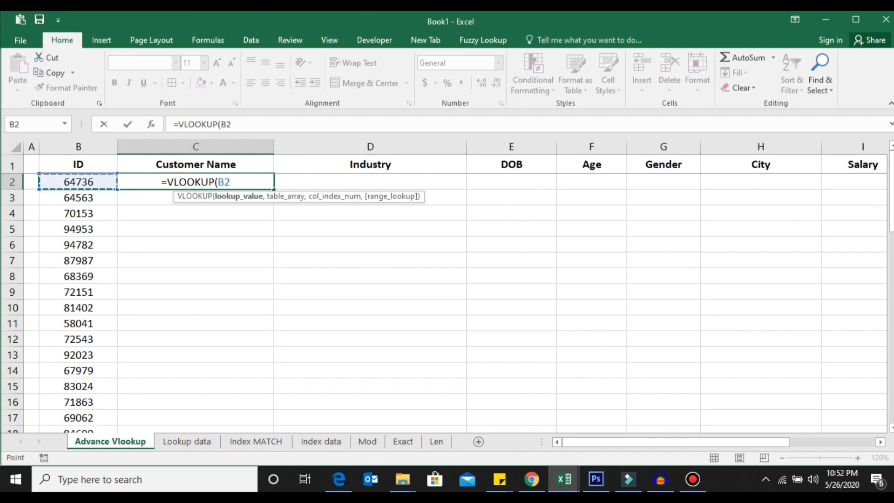
pyautogui.write(',')
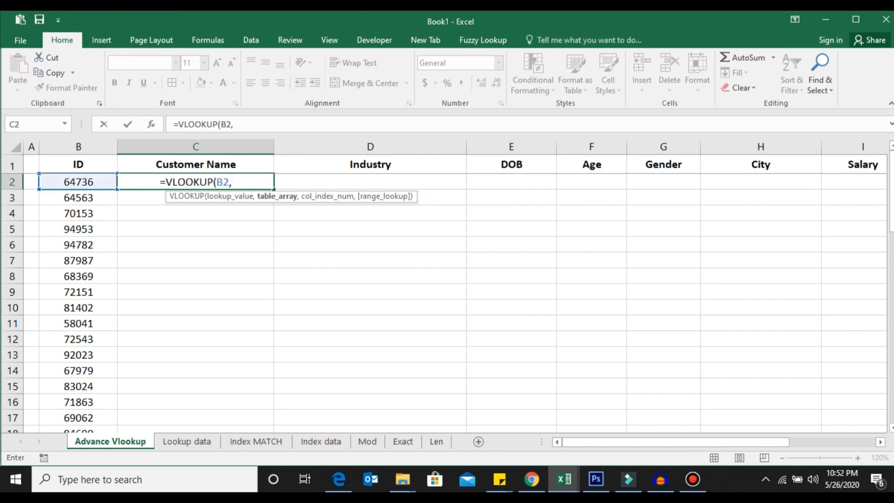
pyautogui.click(204, 445)
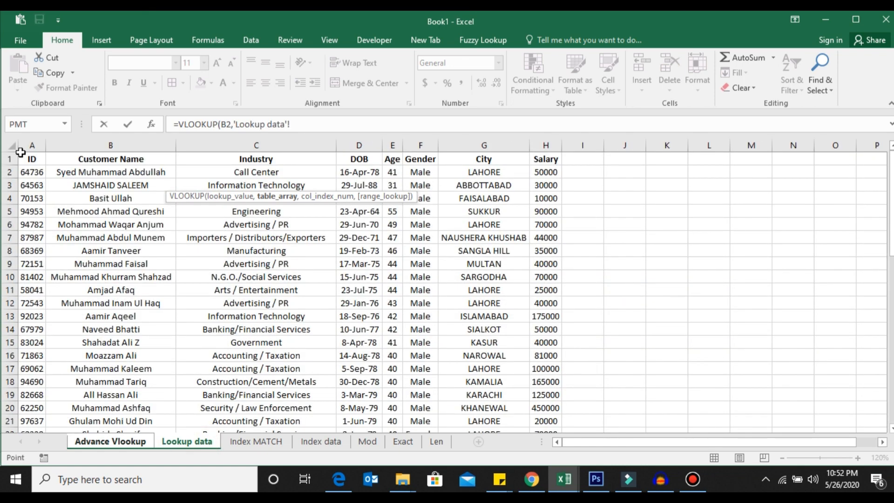
pyautogui.moveTo(27, 144); pyautogui.dragTo(535, 158)
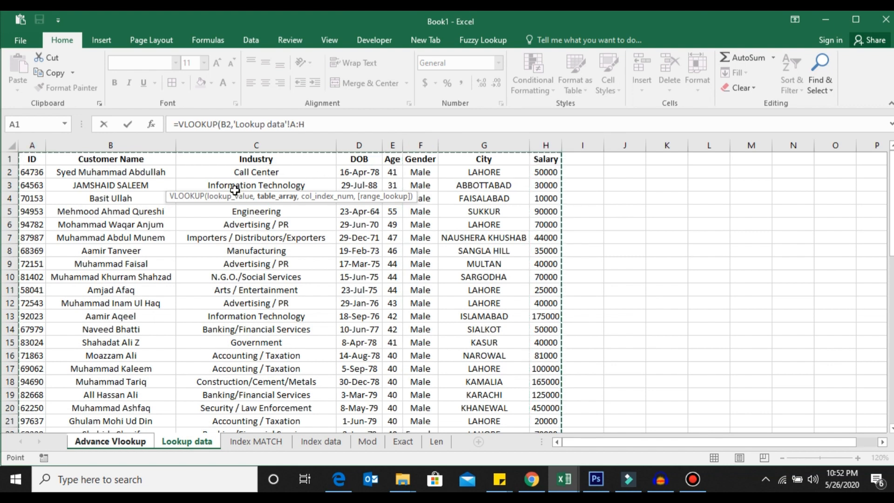
pyautogui.write(',')
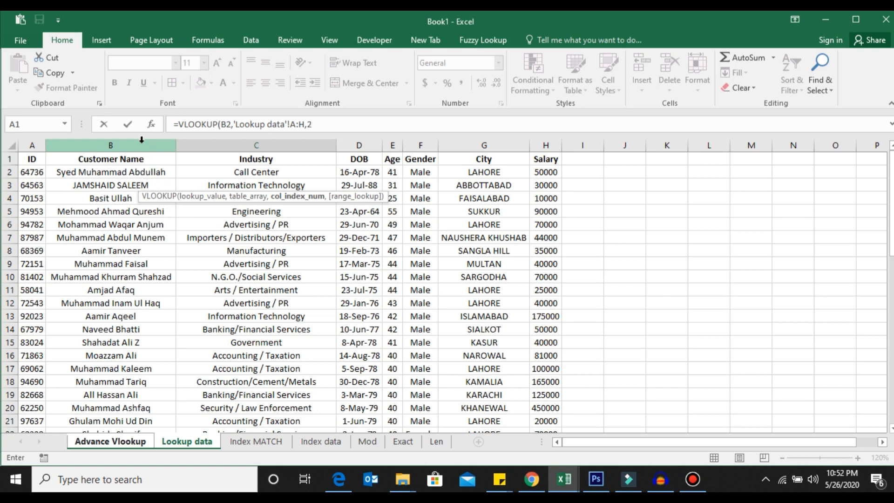
pyautogui.write('2,')
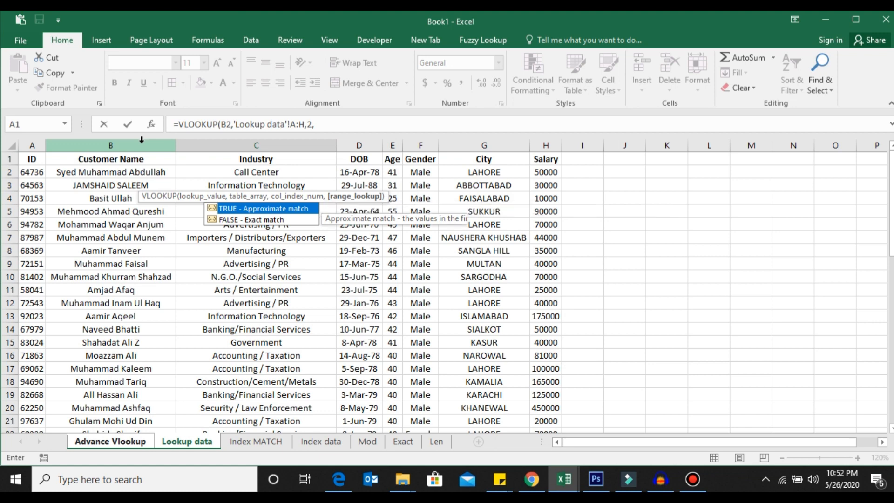
# Complete the VLOOKUP with column index 2 and exact match 0, and confirm it.
pyautogui.press('Down')
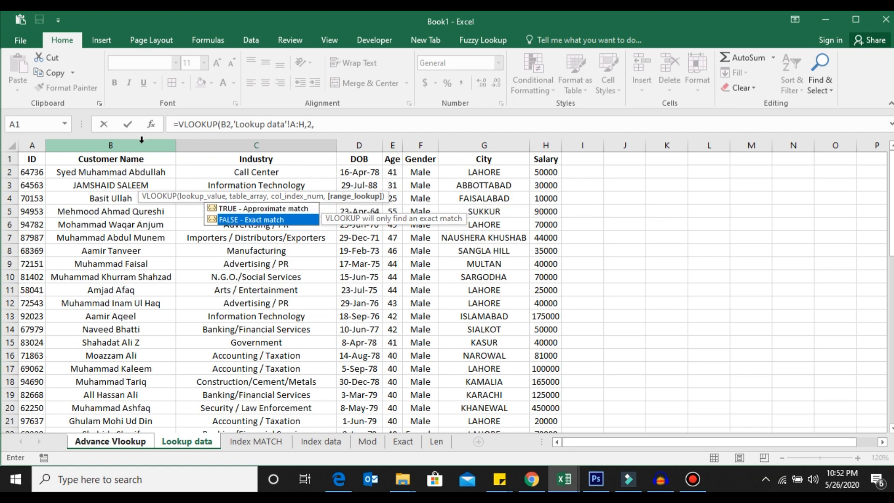
pyautogui.write('0')
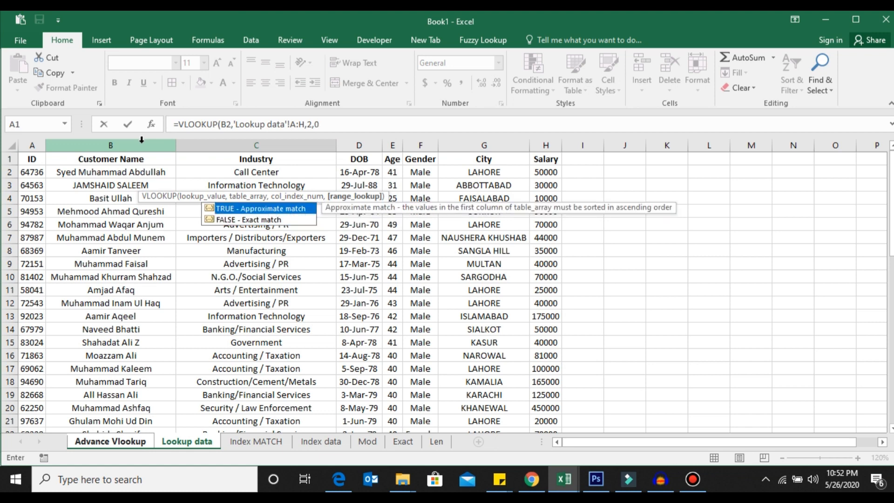
pyautogui.write(')')
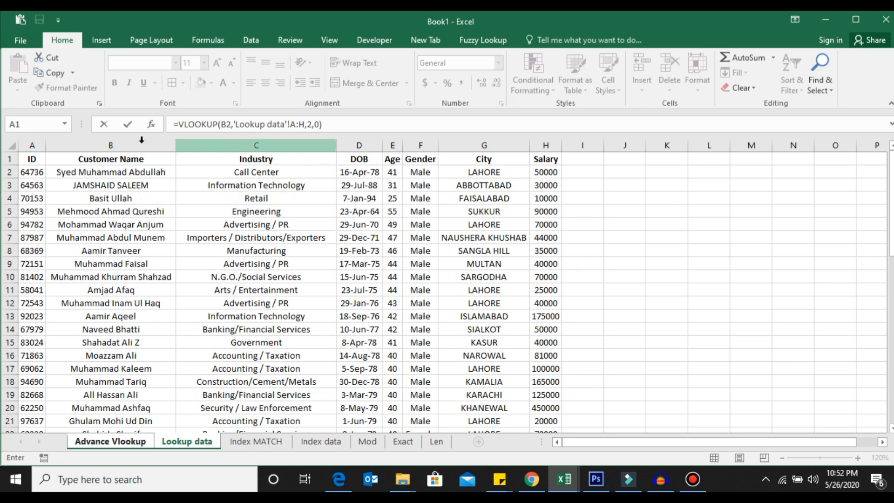
pyautogui.press('Return')
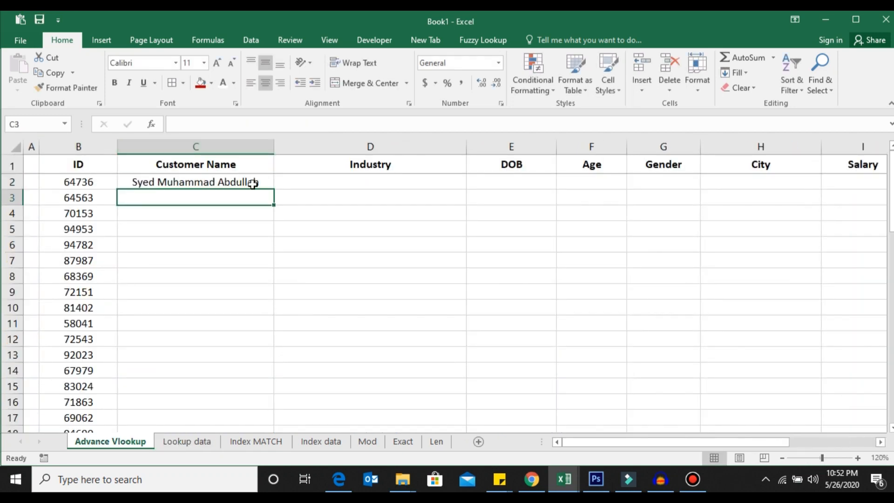
# Fill the C2 formula down the whole Customer Name column.
pyautogui.click(252, 184)
pyautogui.doubleClick(274, 190)
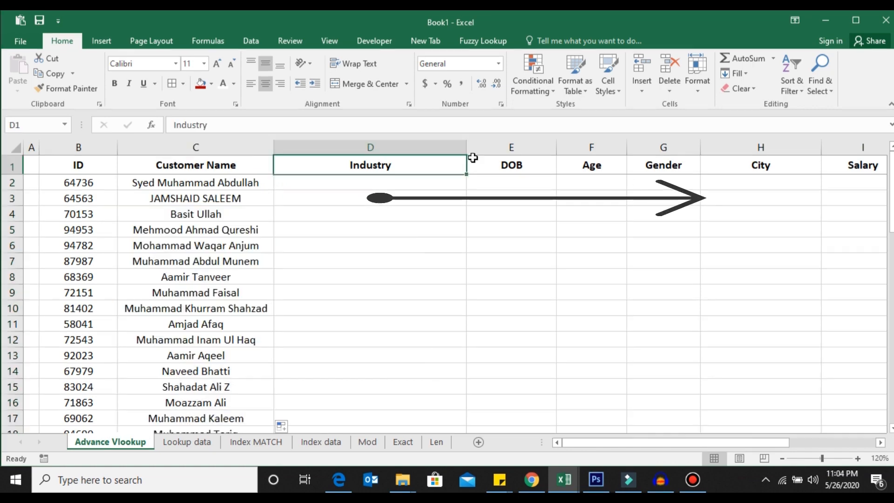
pyautogui.moveTo(472, 157); pyautogui.dragTo(809, 163)
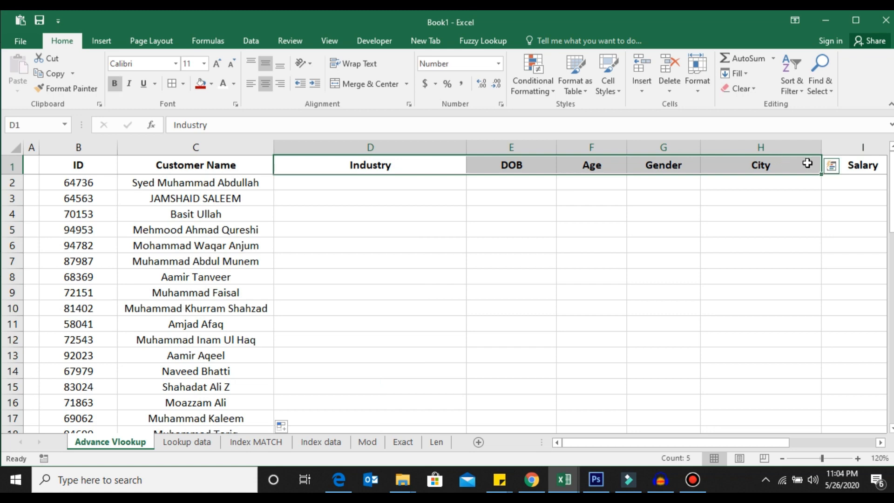
pyautogui.click(353, 180)
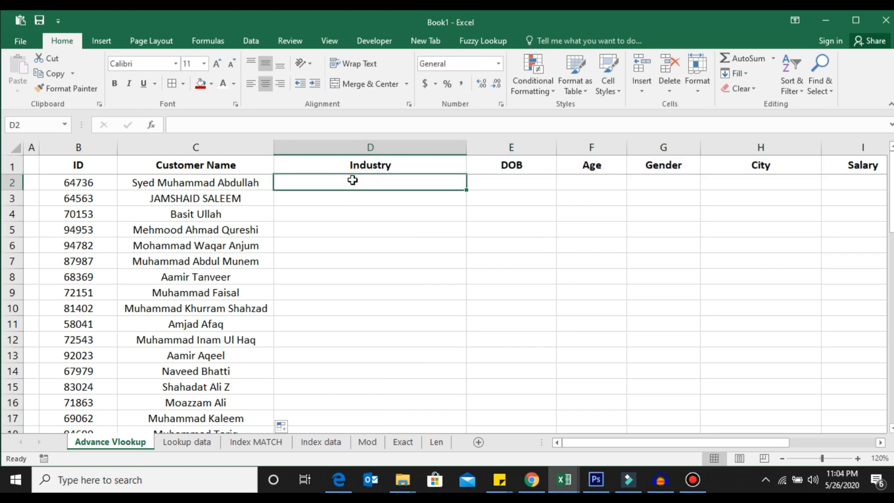
# Clear all formulas from the Customer Name column.
pyautogui.press('Left')
pyautogui.hotkey('ctrl', 'shift', 'Down')
pyautogui.press('Delete')
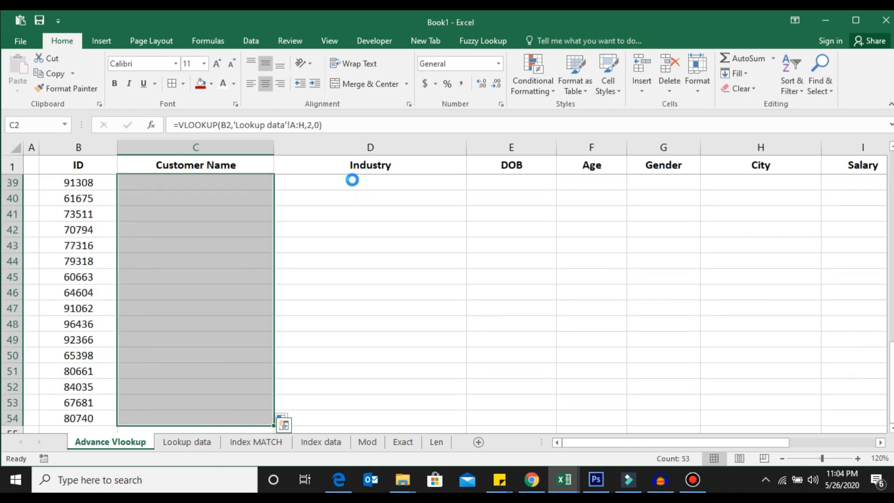
# Start a new VLOOKUP in C2 with lookup value B2, locking its column as $B2.
pyautogui.press('F2')
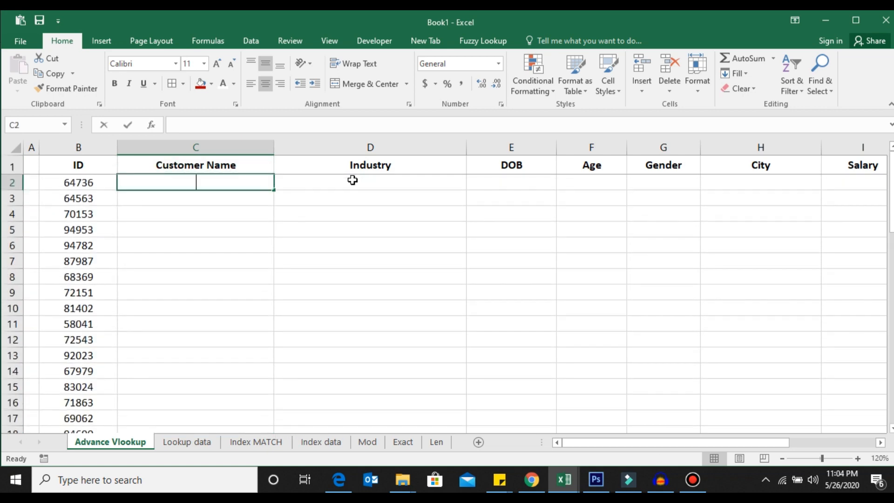
pyautogui.write('=vlo')
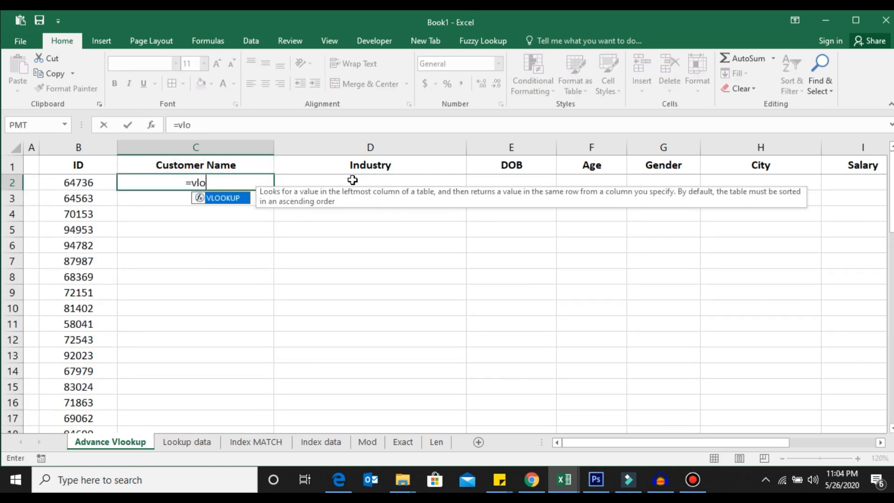
pyautogui.press('Tab')
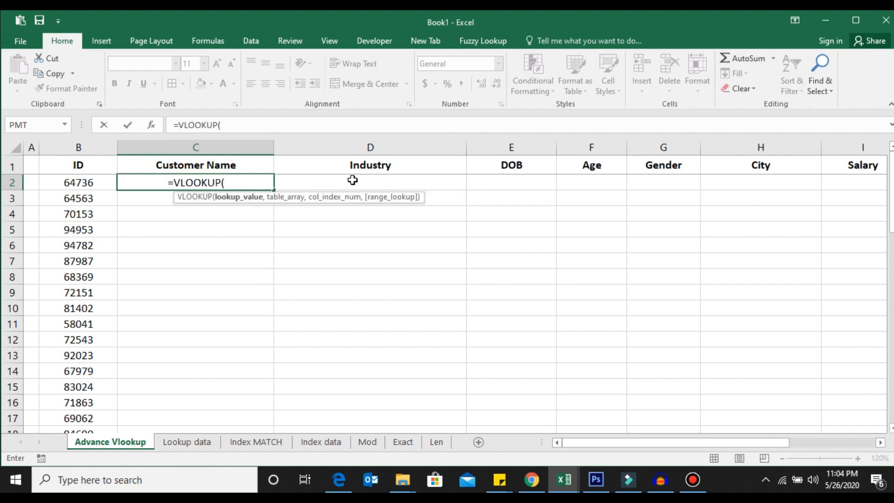
pyautogui.press('Left')
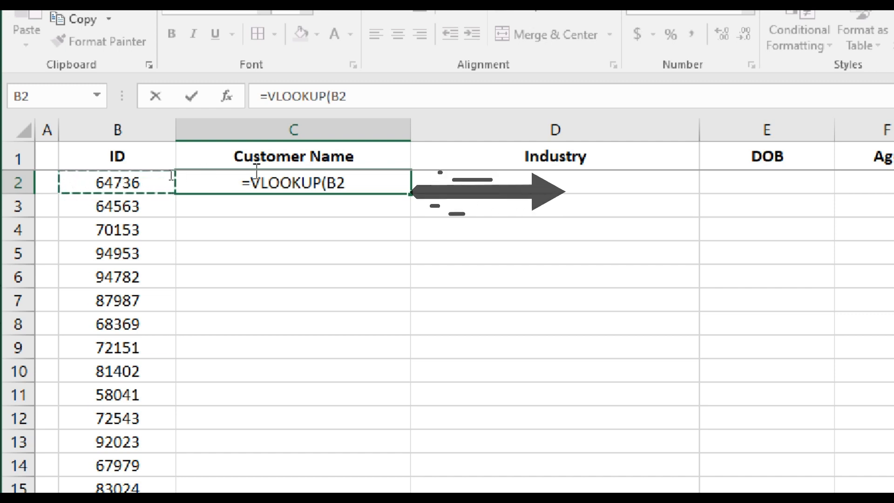
pyautogui.click(218, 186)
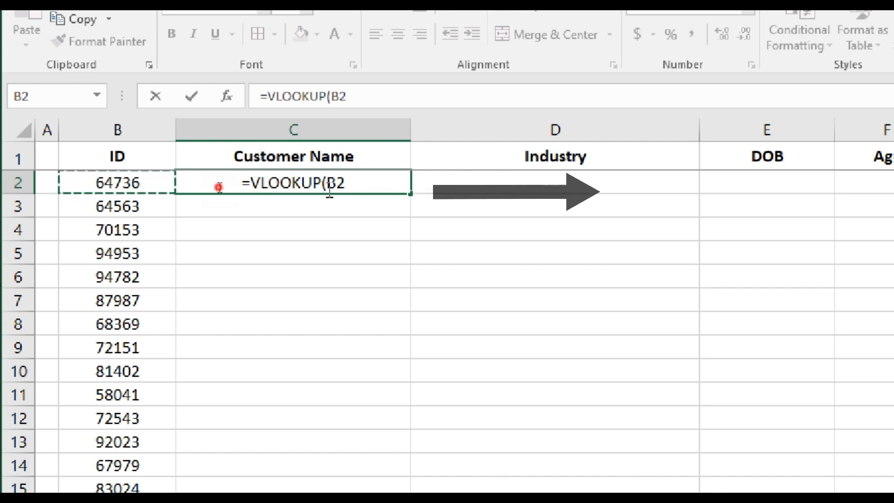
pyautogui.press('F4')
pyautogui.press('F4')
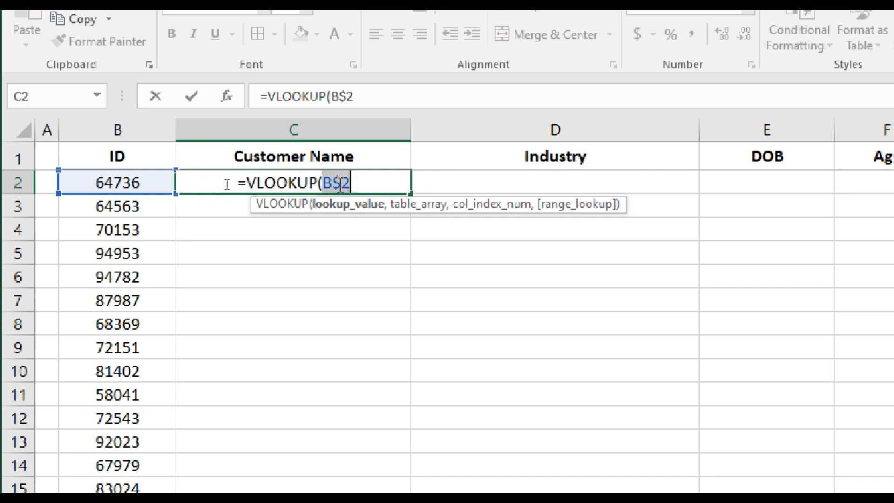
pyautogui.press('F4')
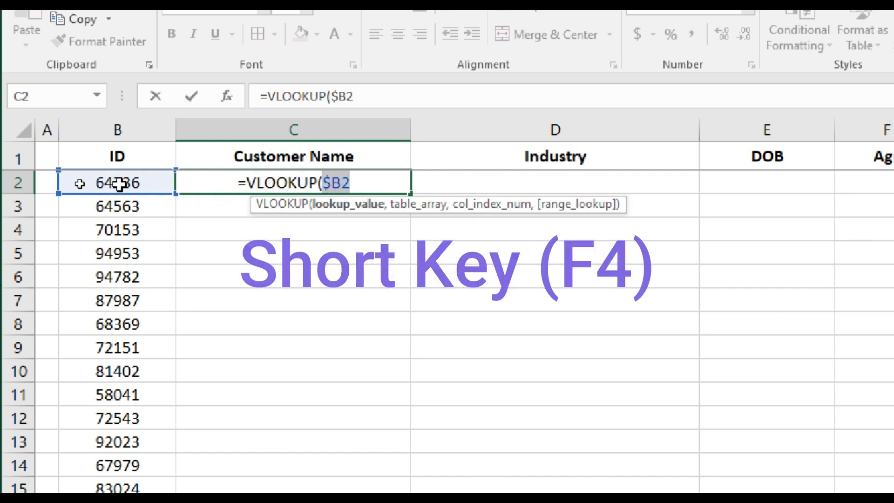
# Set the table array to columns A:H of the Lookup data sheet, made absolute as $A:$H.
pyautogui.click(395, 178)
pyautogui.write(',')
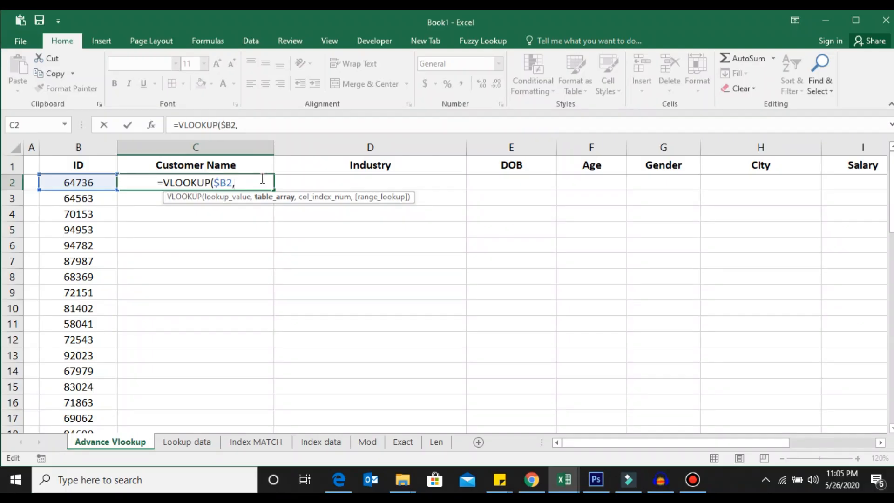
pyautogui.click(187, 441)
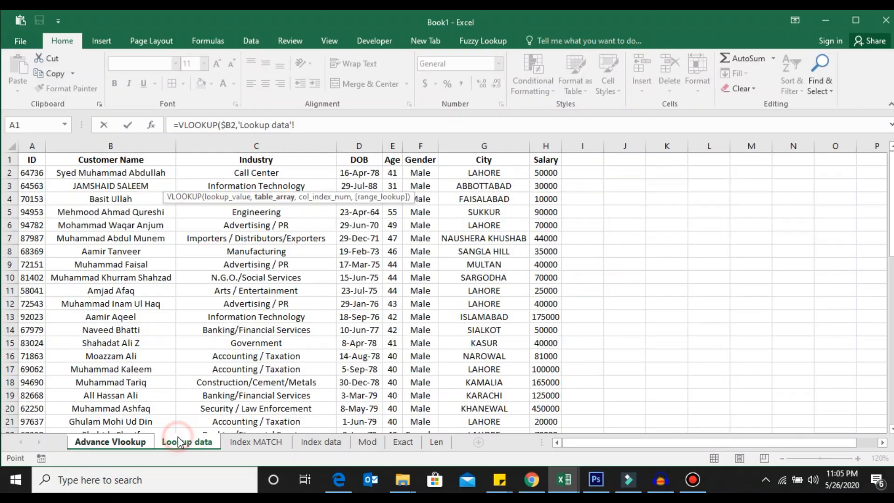
pyautogui.moveTo(20, 146); pyautogui.dragTo(534, 130)
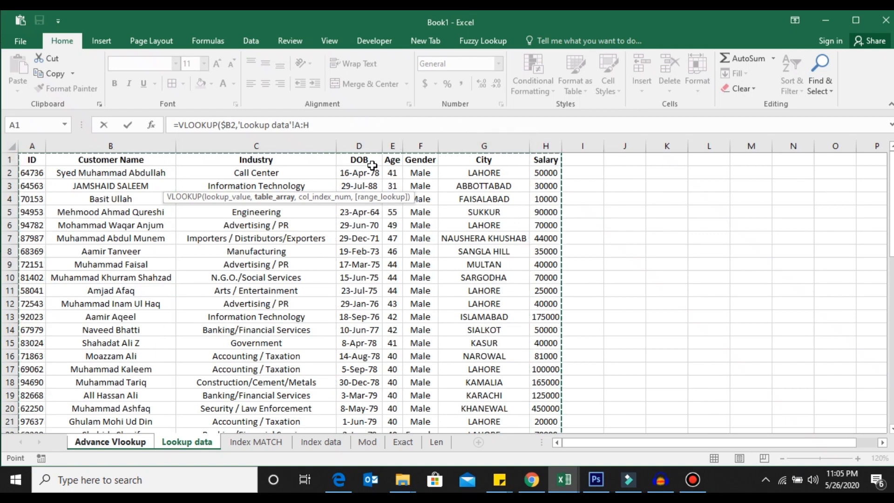
pyautogui.press('F4')
pyautogui.write(',')
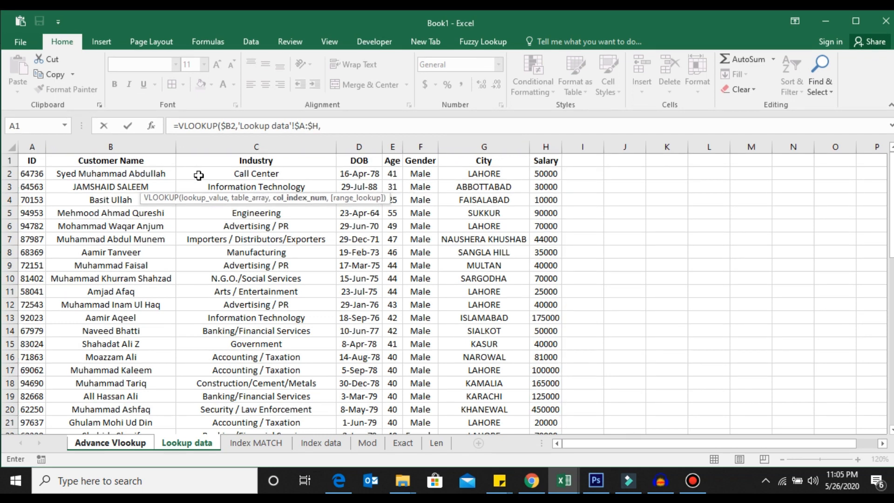
pyautogui.write('COLUMN(')
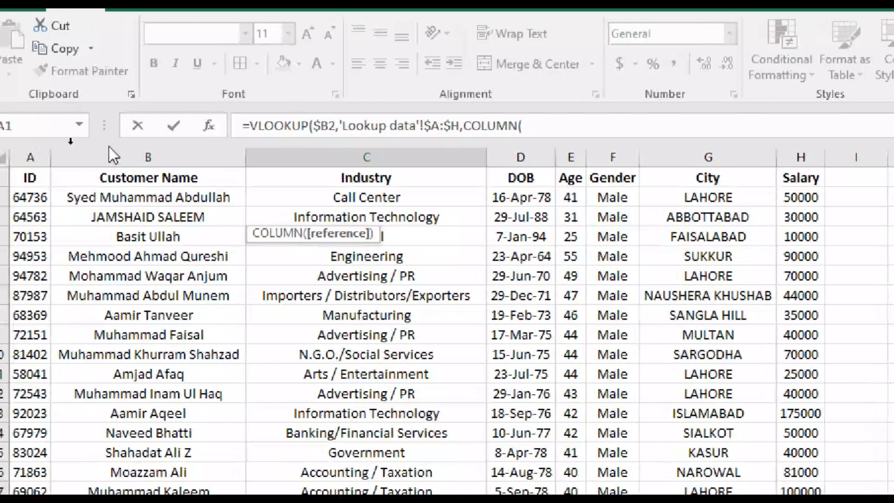
# Use COLUMN('Lookup data'!B$1) as the column index argument.
pyautogui.click(111, 177)
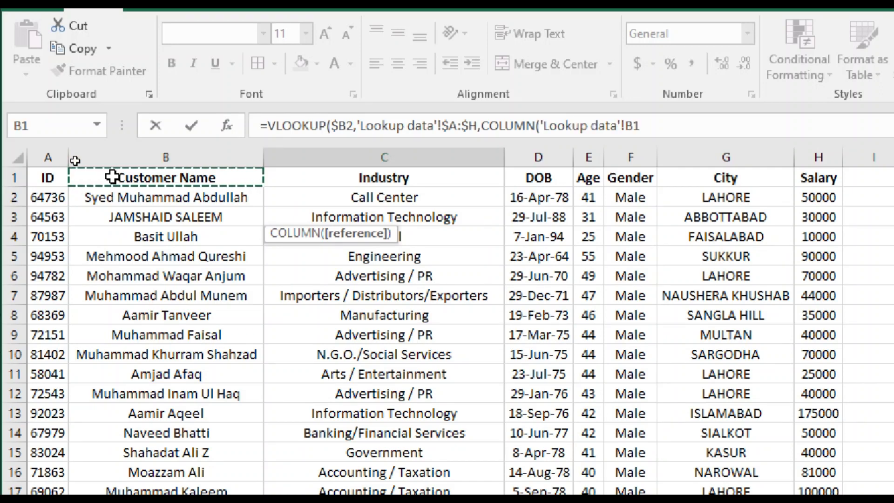
pyautogui.press('F4')
pyautogui.press('F4')
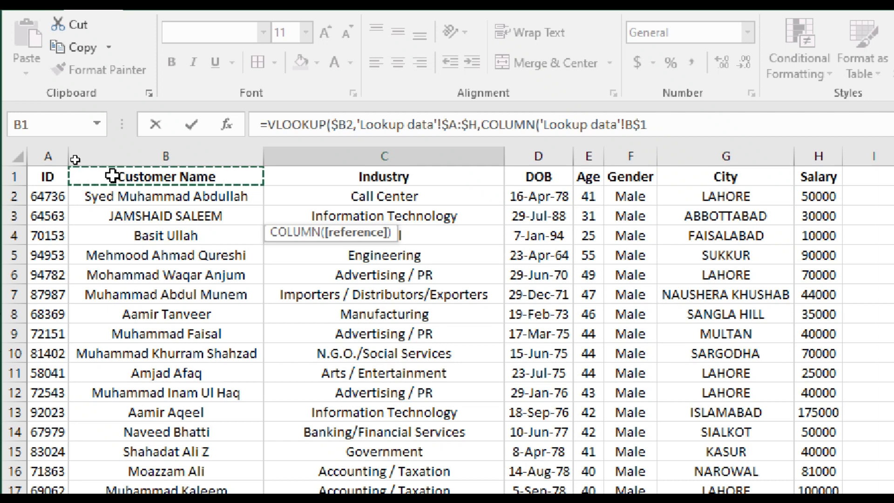
pyautogui.write('),')
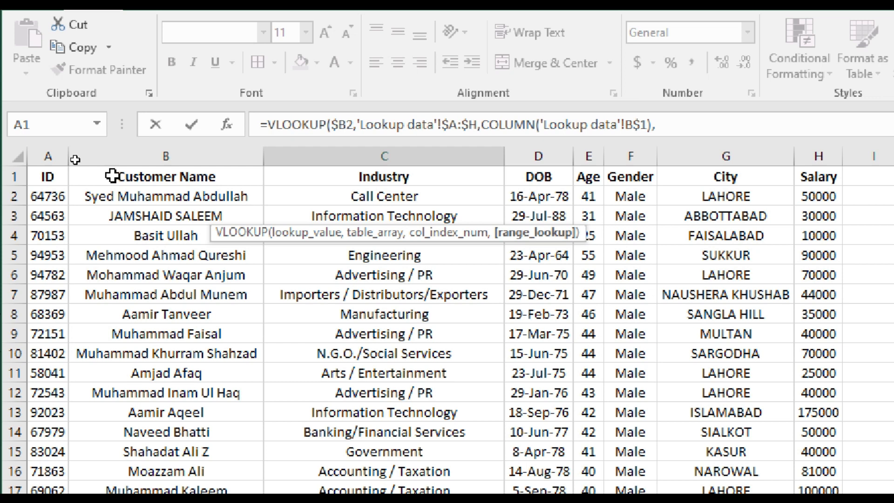
pyautogui.write('0')
# Finish the formula with exact match 0 and confirm it.
pyautogui.press('Down')
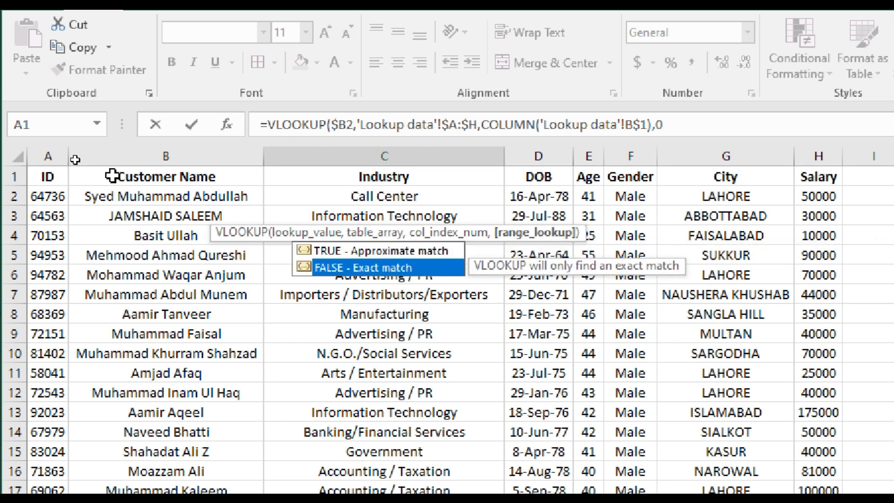
pyautogui.write(')')
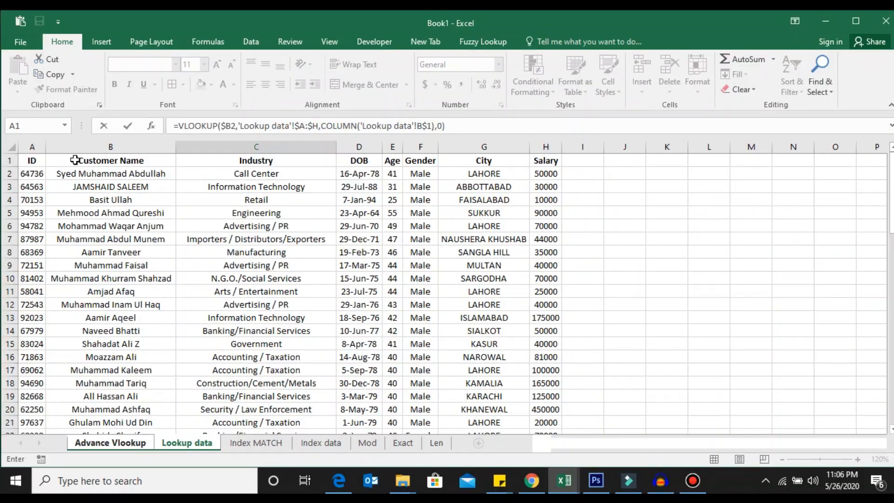
pyautogui.press('Return')
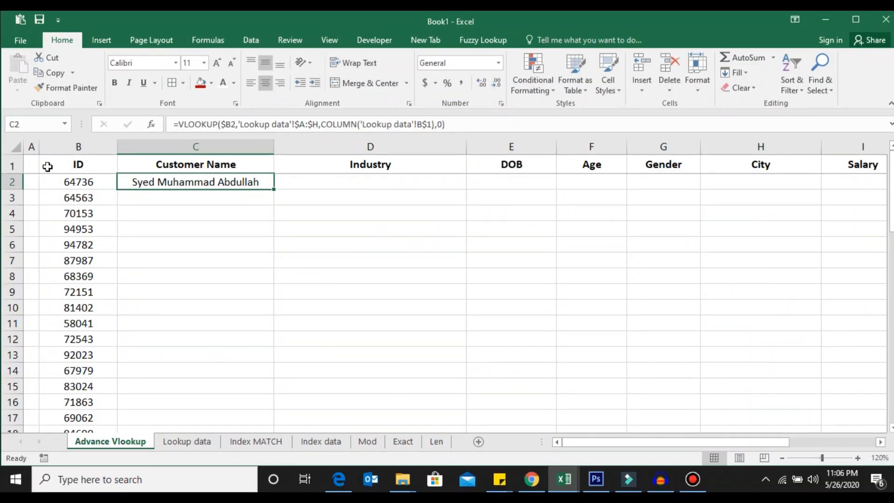
# Copy the C2 formula across row 2 through the Salary column.
pyautogui.moveTo(275, 189); pyautogui.dragTo(866, 181)
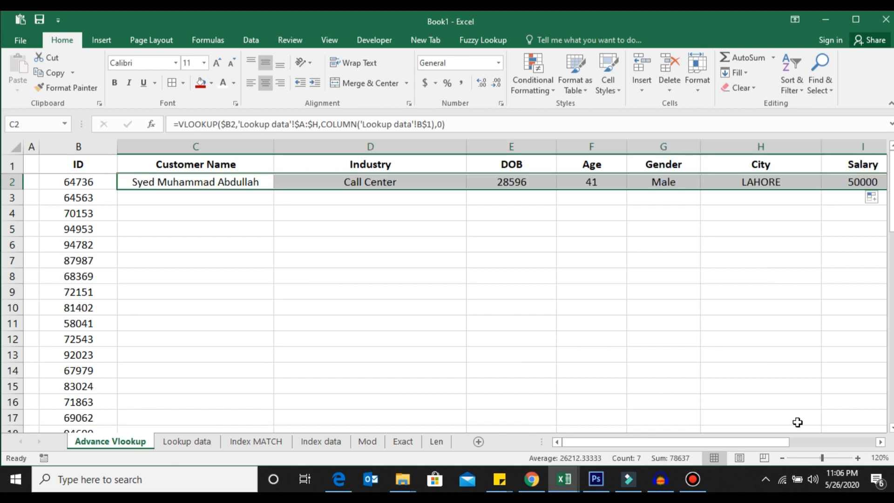
pyautogui.moveTo(768, 444); pyautogui.dragTo(794, 444)
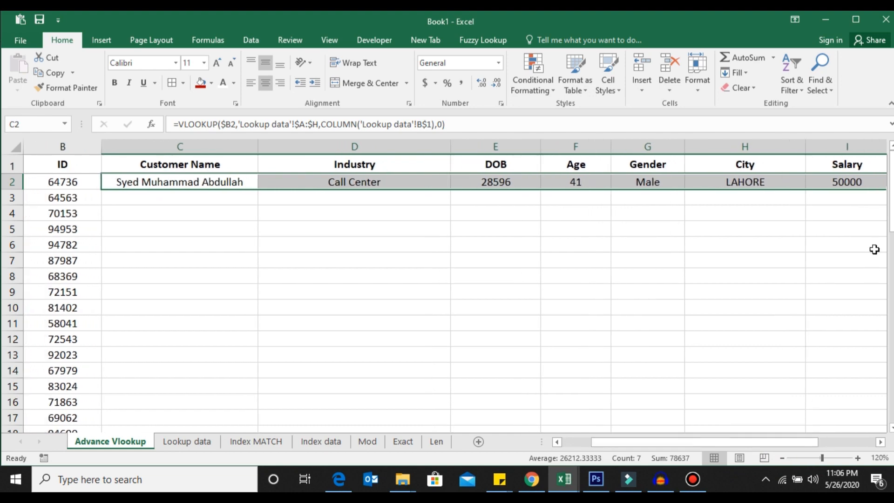
# Fill the row 2 lookup formulas down for every customer ID.
pyautogui.doubleClick(887, 189)
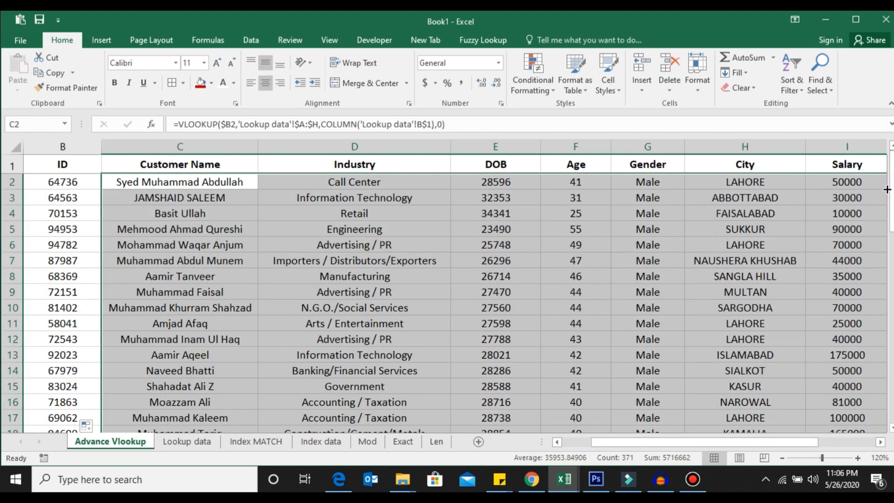
pyautogui.press('Left')
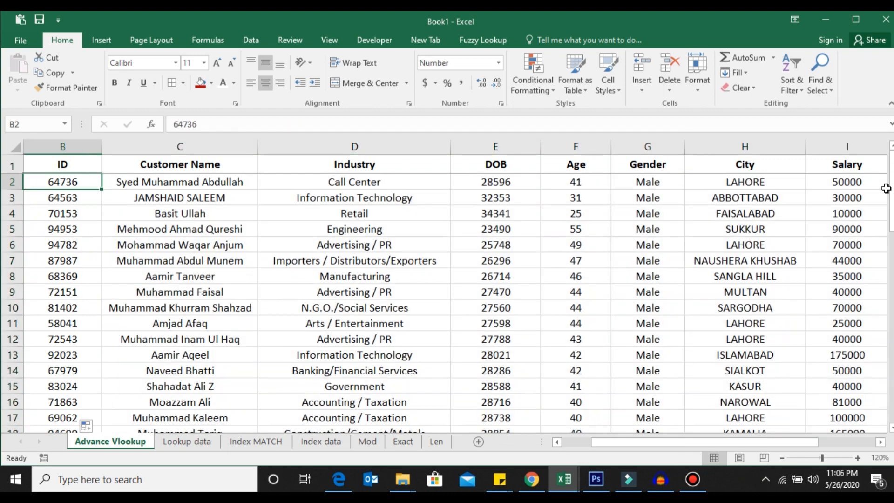
pyautogui.press('Right')
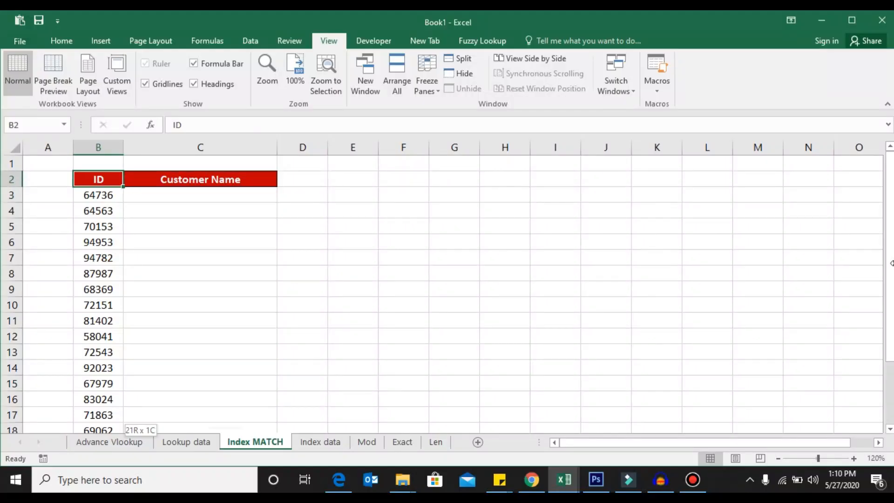
# Examine the ID list on the Index MATCH sheet and the Customer Name and ID columns on the Index data sheet.
pyautogui.hotkey('ctrl', 'shift', 'Down')
pyautogui.hotkey('ctrl', 'Up')
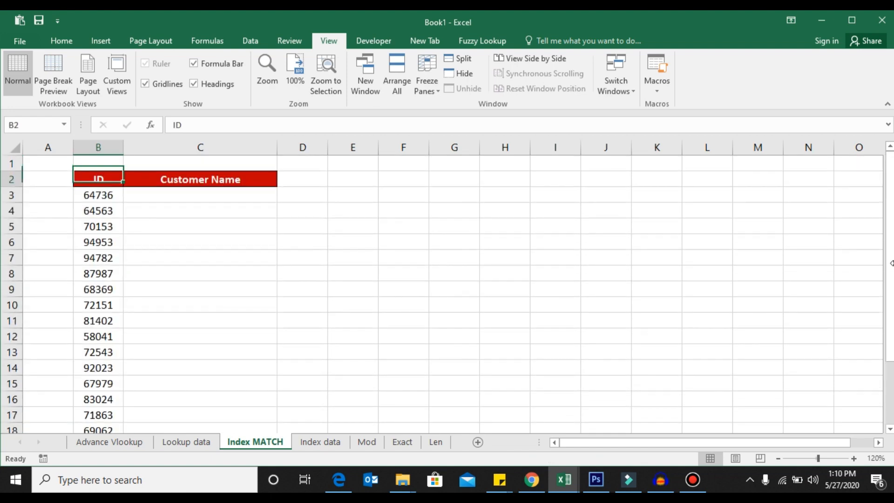
pyautogui.press('Right')
pyautogui.press('Down')
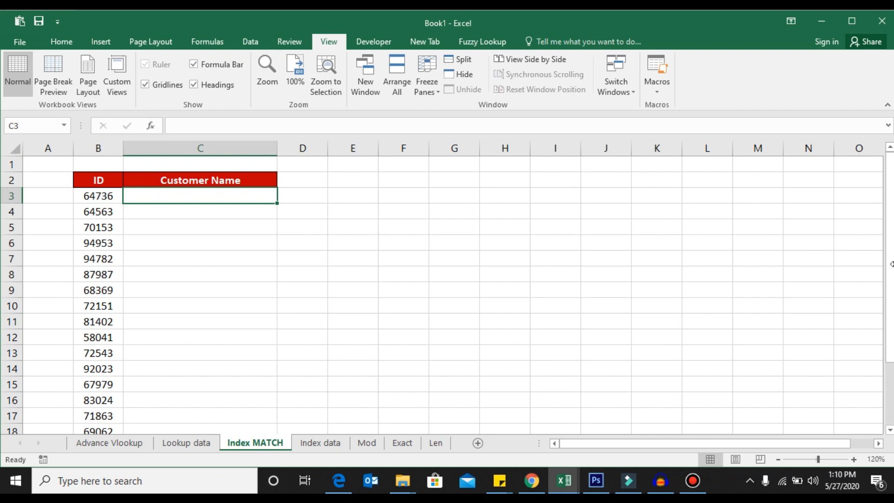
pyautogui.press('Up')
pyautogui.press('Left')
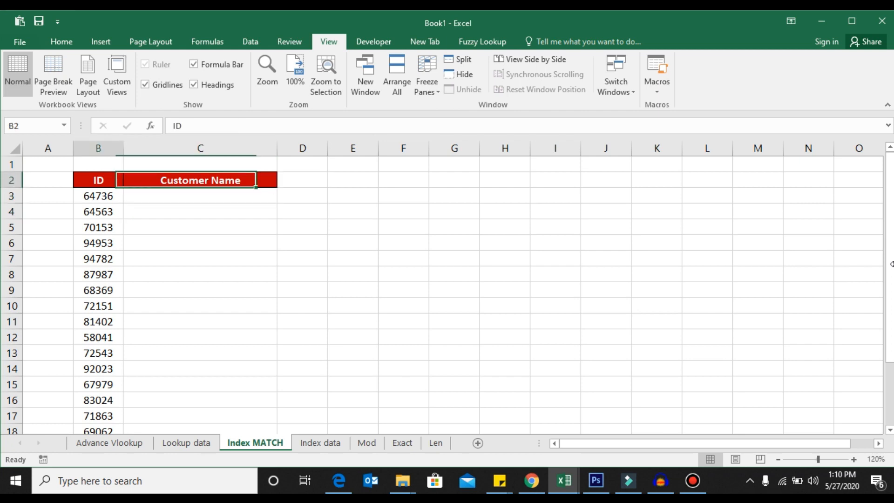
pyautogui.hotkey('ctrl', 'shift', 'Down')
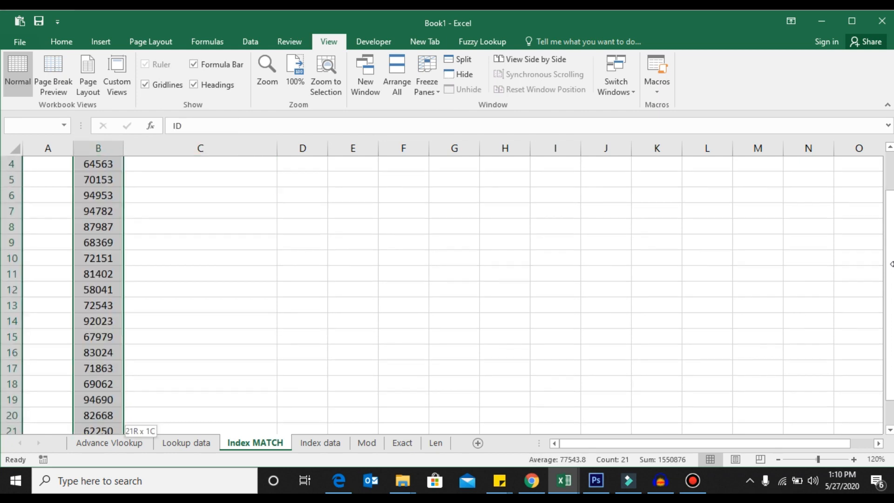
pyautogui.press('Right')
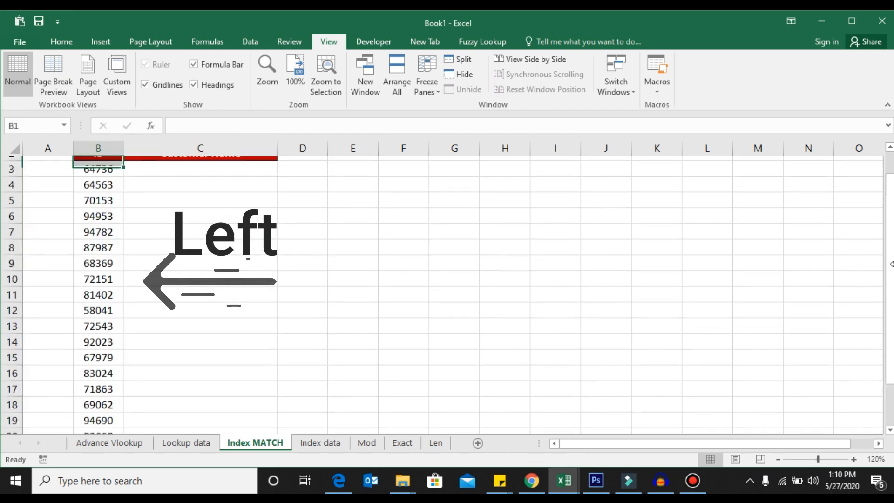
pyautogui.hotkey('ctrl', 'pagedown')
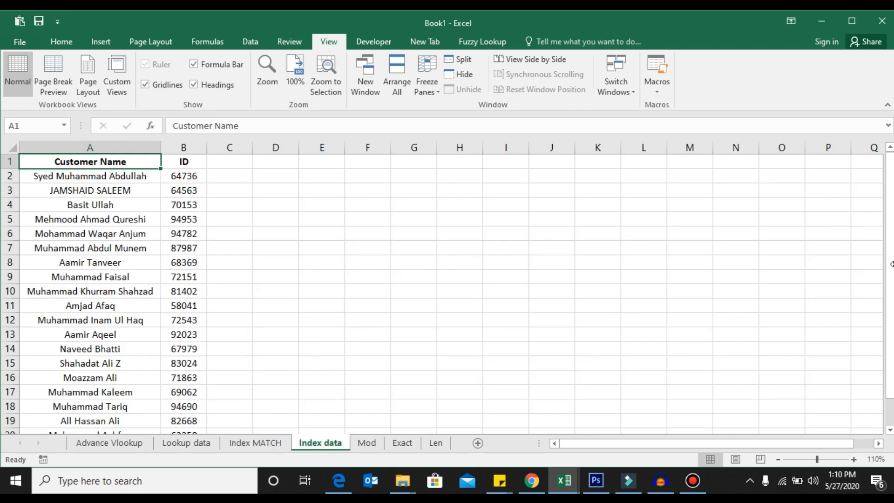
pyautogui.press('Right')
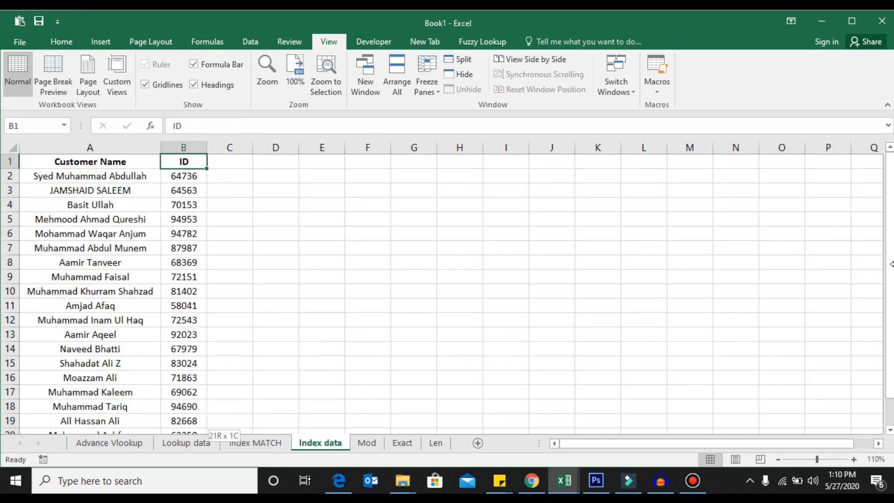
pyautogui.hotkey('ctrl', 'shift', 'Down')
pyautogui.hotkey('ctrl', 'shift', 'Up')
pyautogui.hotkey('ctrl', 'shift', 'Down')
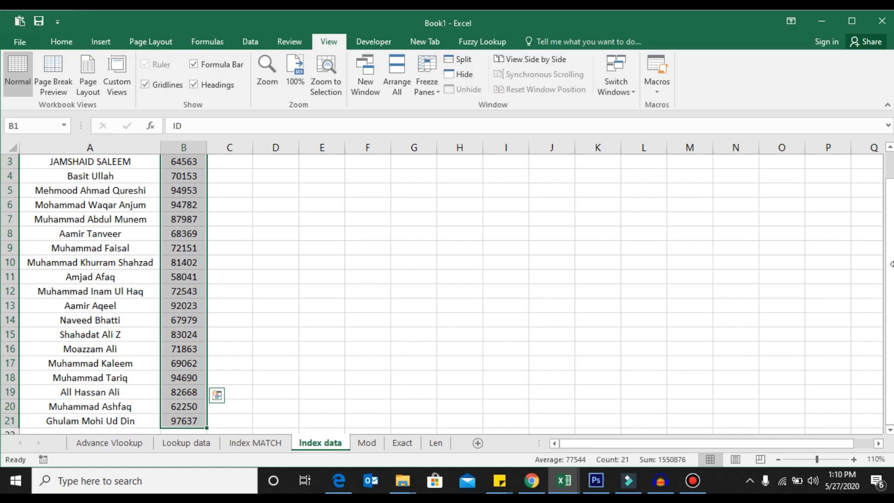
pyautogui.hotkey('ctrl', 'shift', 'Up')
pyautogui.press('Left')
pyautogui.hotkey('ctrl', 'pageup')
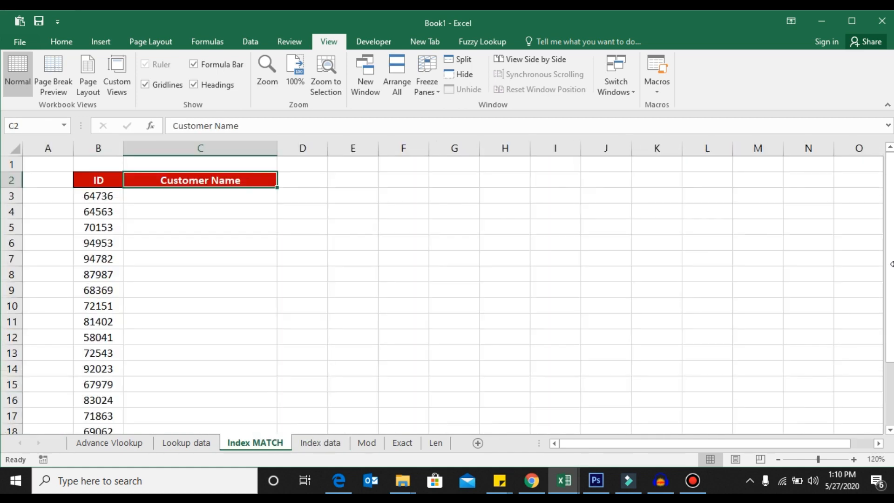
pyautogui.press('Left')
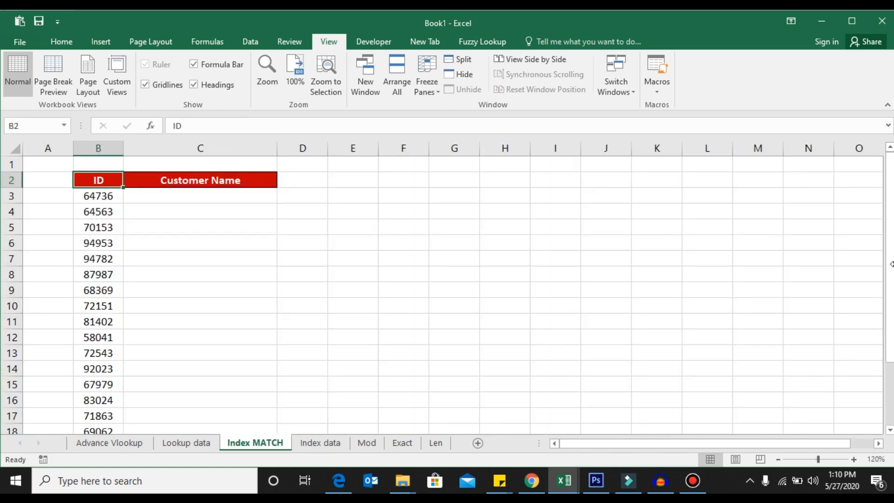
# In C3 of the Index MATCH sheet, start an INDEX formula using 'Index data'!A:A as the array.
pyautogui.press('Down')
pyautogui.press('Right')
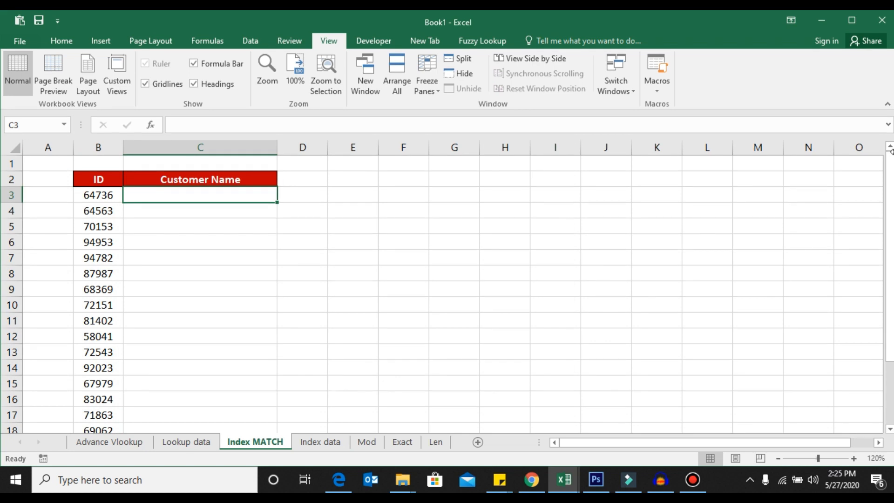
pyautogui.write('=')
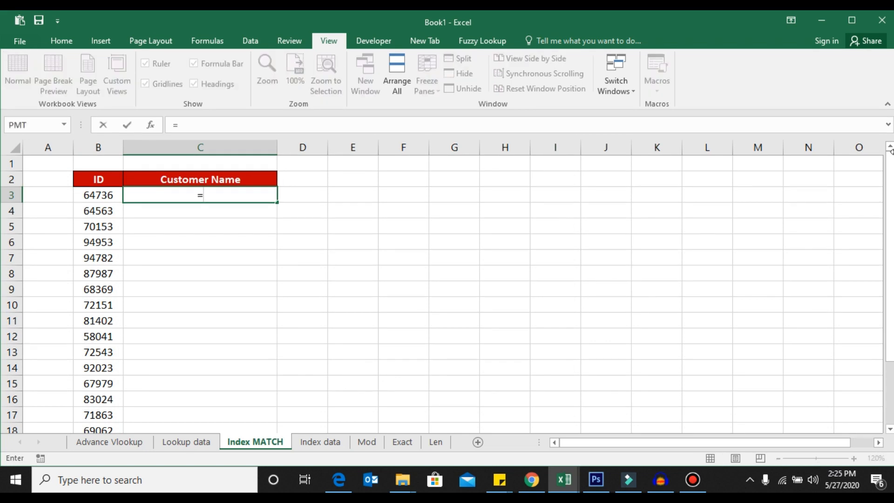
pyautogui.write('I')
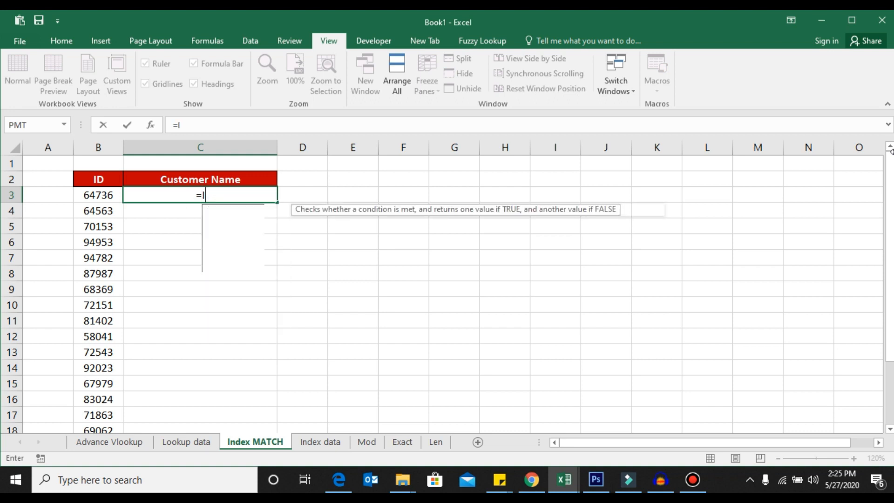
pyautogui.write('NDE')
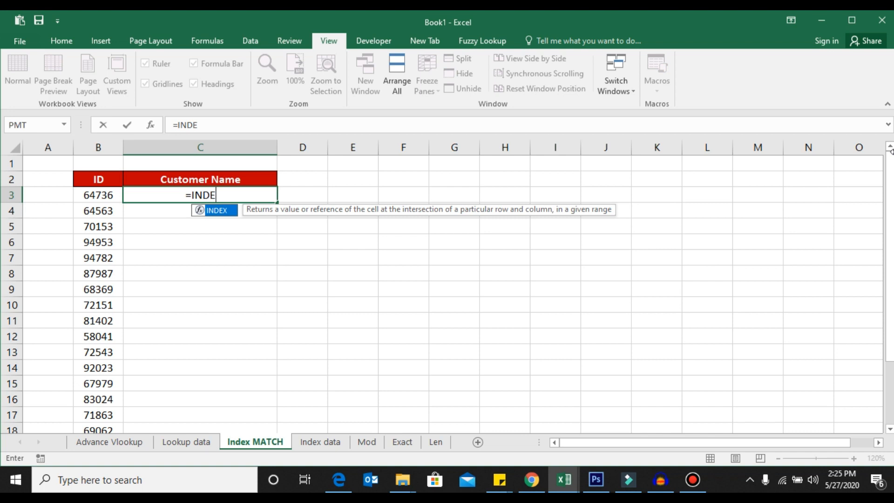
pyautogui.press('Tab')
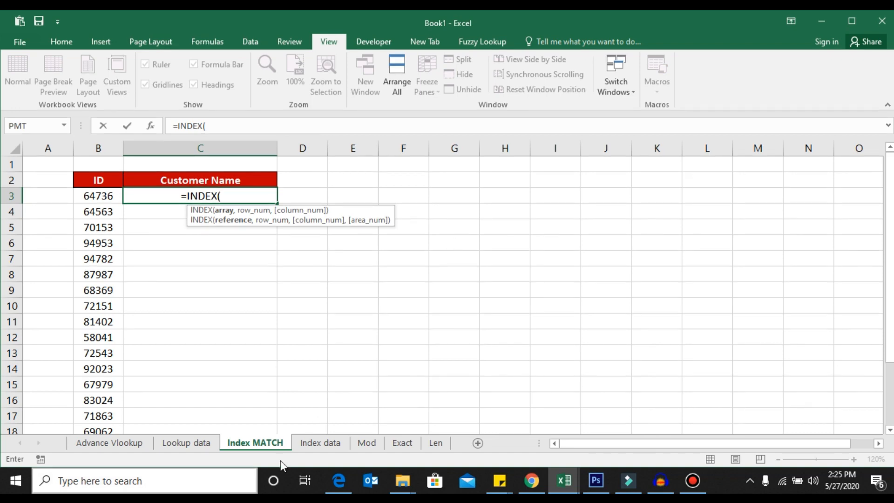
pyautogui.click(329, 443)
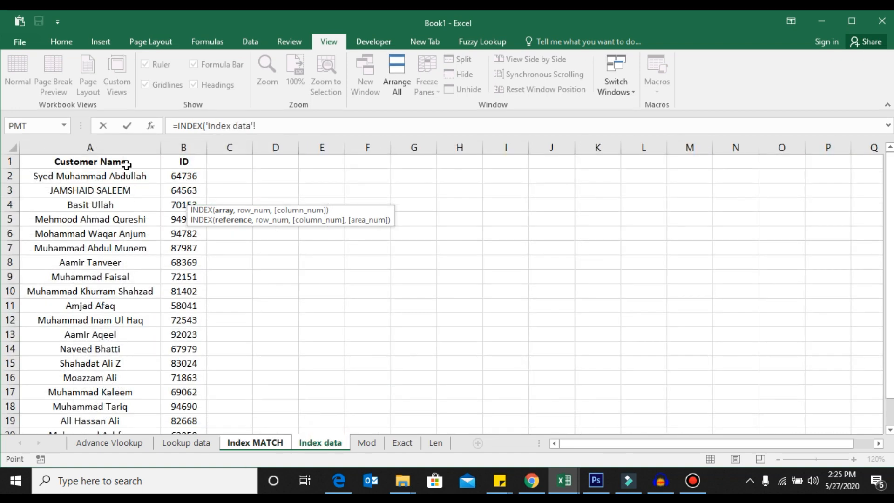
pyautogui.click(124, 141)
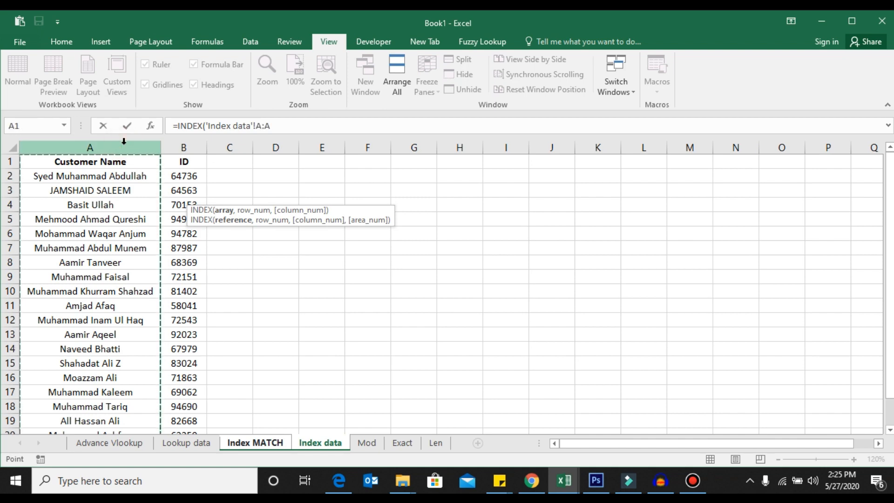
pyautogui.write(',')
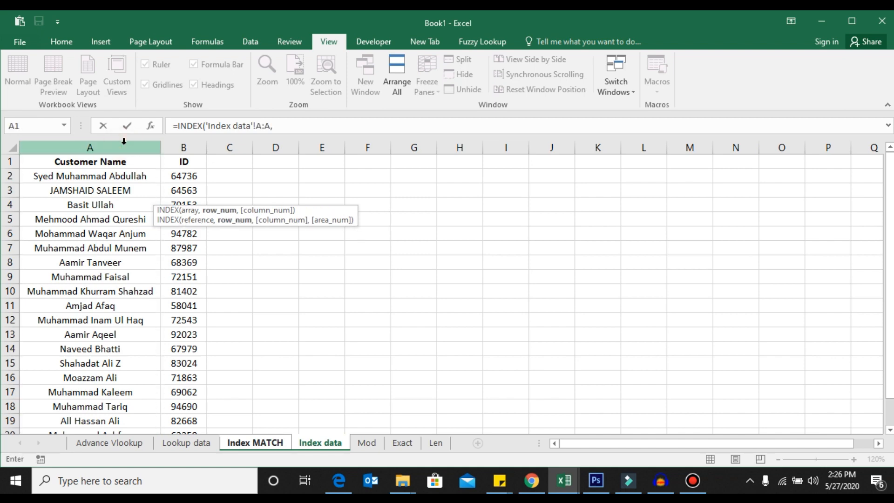
pyautogui.write('MATCH(')
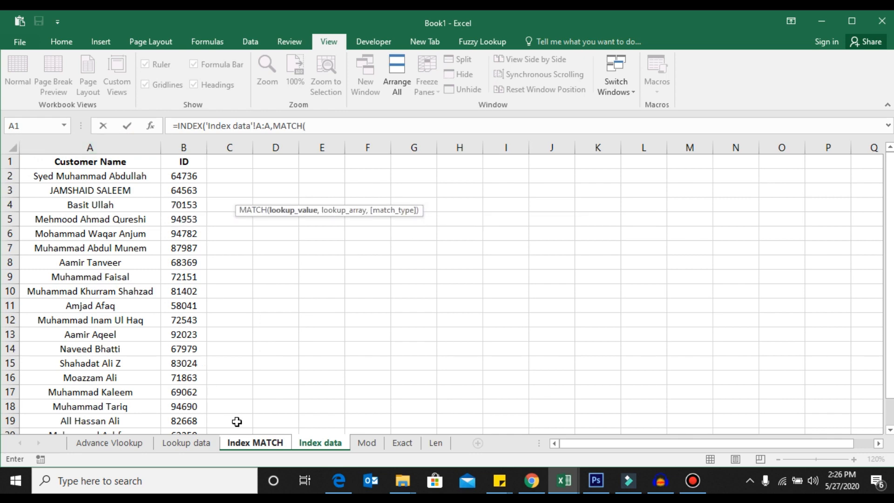
# Add a MATCH function as the row number, with 'Index MATCH'!B3 as the lookup value.
pyautogui.click(245, 442)
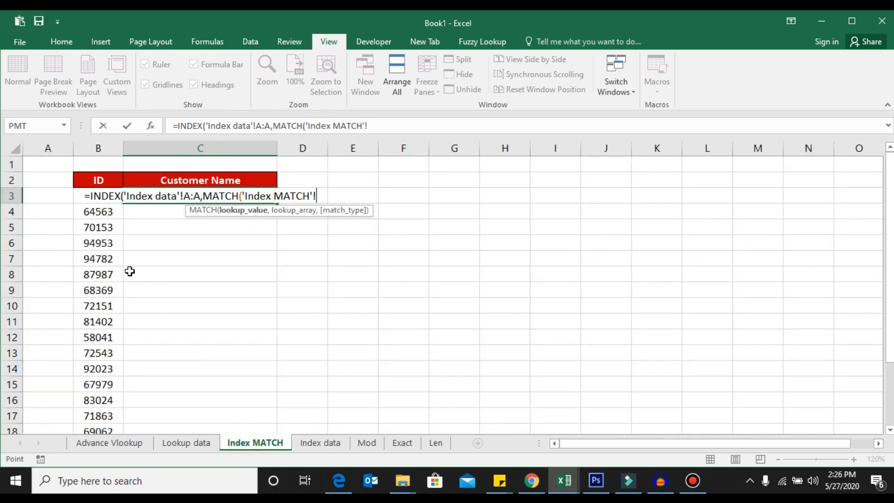
pyautogui.click(92, 220)
pyautogui.press('Up')
pyautogui.press('Up')
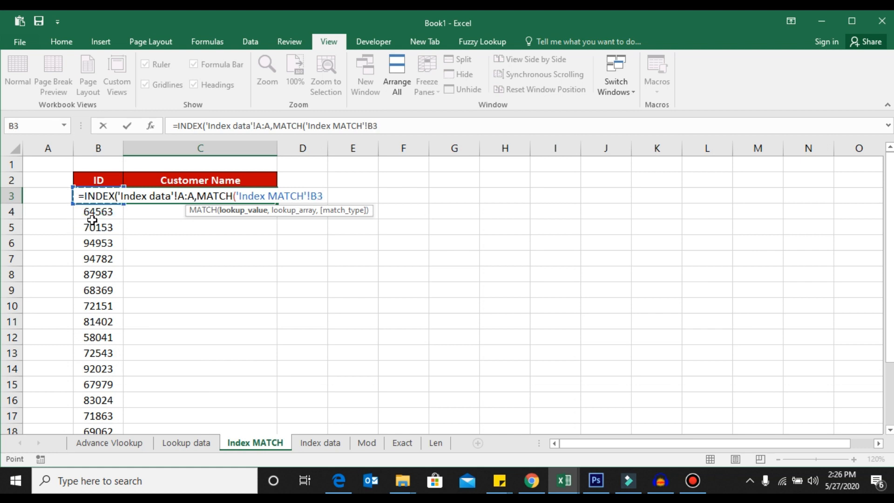
pyautogui.write(',')
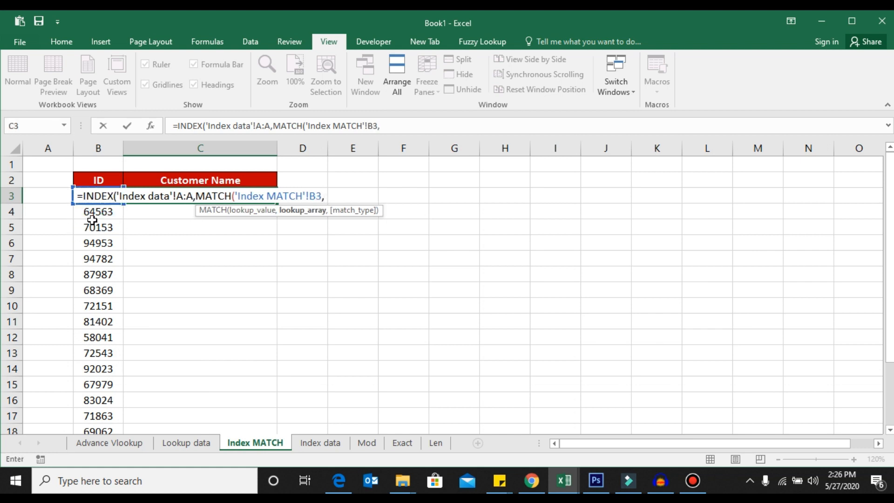
# Use 'Index data'!B:B as the lookup array with match type 0, close both functions and confirm the formula.
pyautogui.click(320, 442)
pyautogui.click(195, 147)
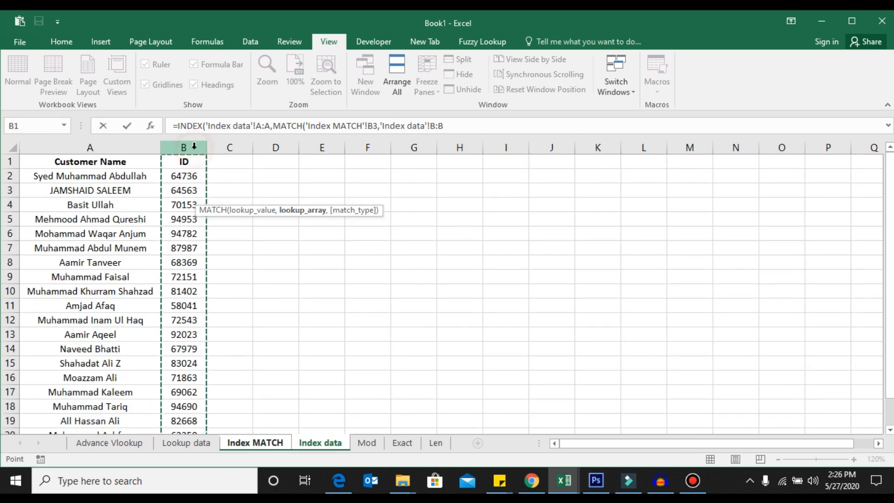
pyautogui.write(',0')
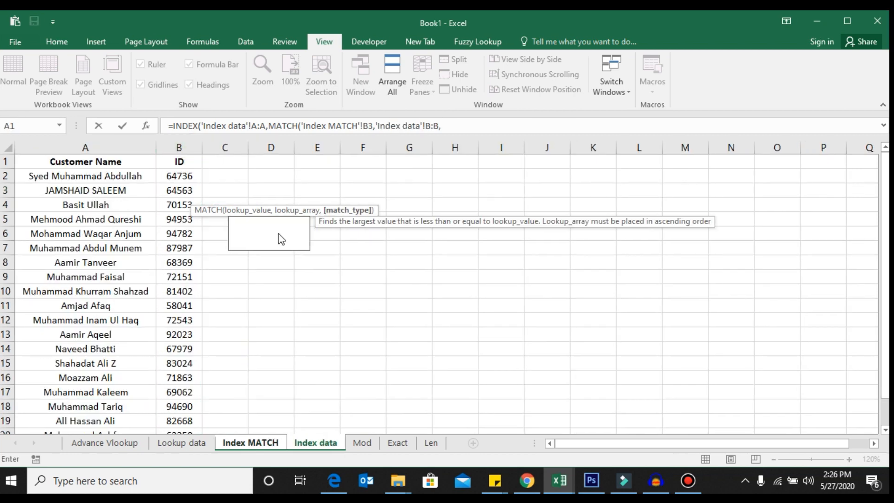
pyautogui.write('))')
pyautogui.press('Return')
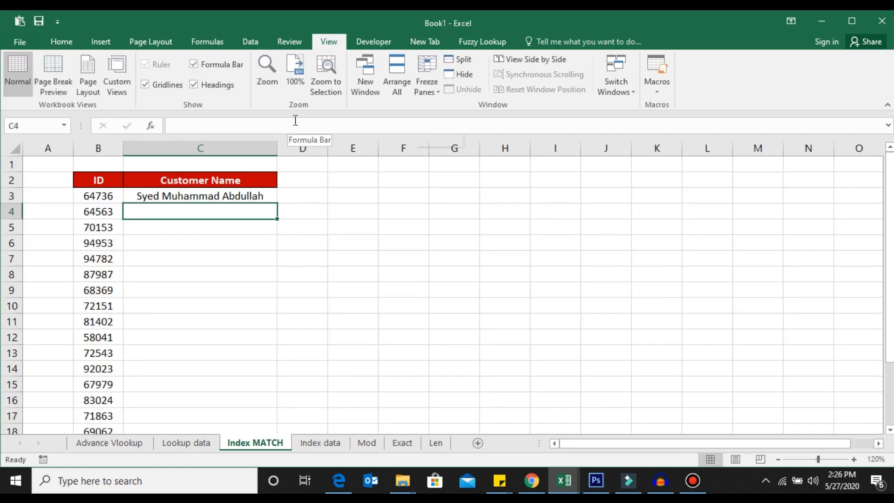
# Fill the C3 INDEX MATCH formula down the Customer Name column.
pyautogui.press('Up')
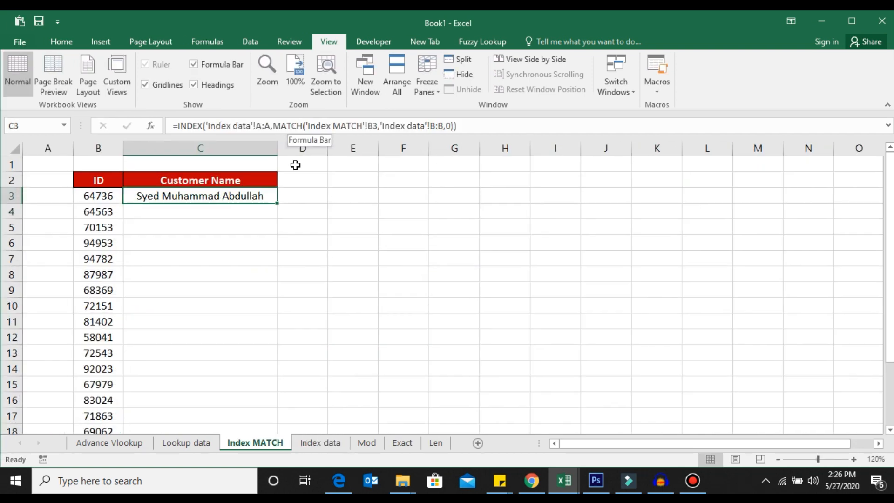
pyautogui.doubleClick(277, 203)
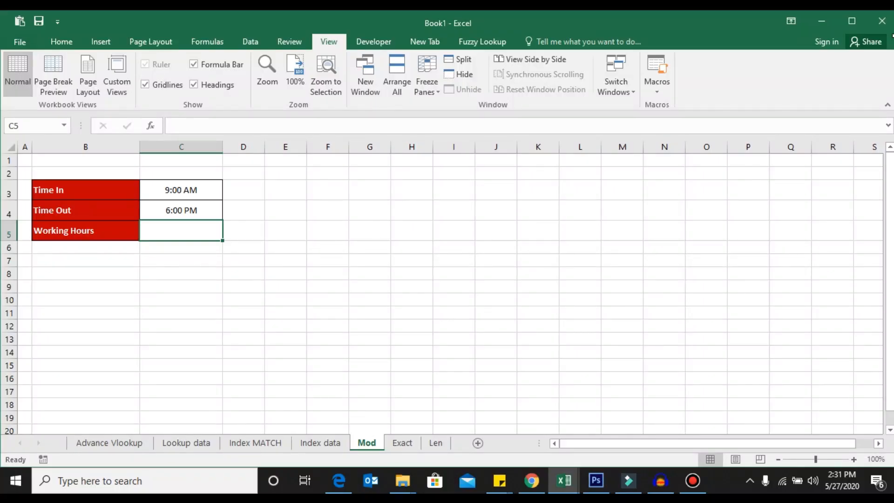
# In the Working Hours cell C5 on the Mod sheet, enter the formula =C4-C3.
pyautogui.press('Up')
pyautogui.press('Up')
pyautogui.press('Down')
pyautogui.press('Down')
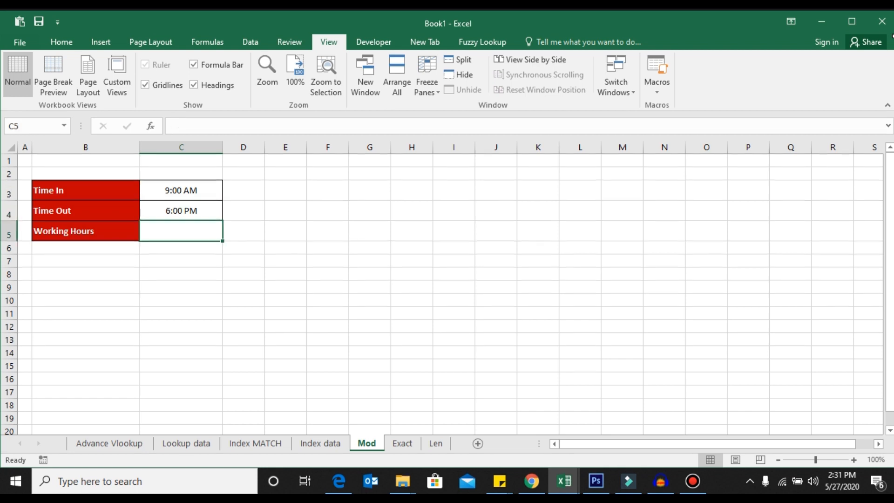
pyautogui.write('=')
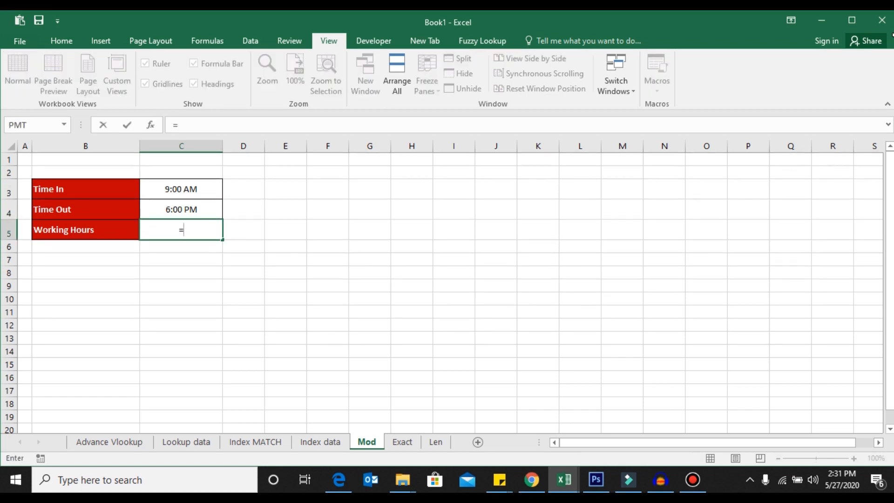
pyautogui.press('Up')
pyautogui.write('-')
pyautogui.press('Up')
pyautogui.press('Up')
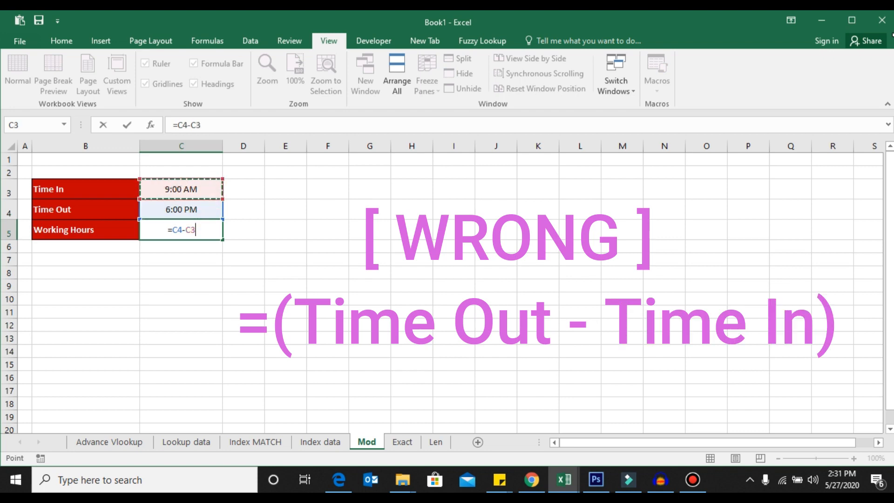
pyautogui.hotkey('ctrl', 'Return')
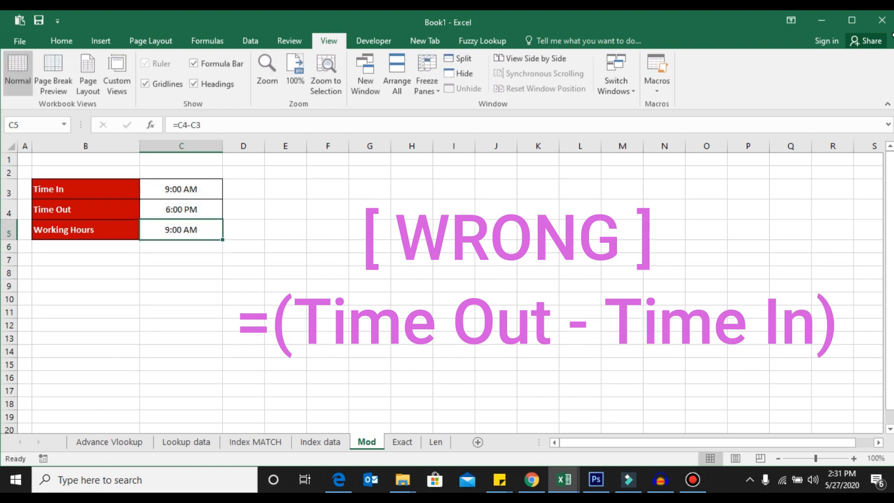
# Format the Working Hours cell C5 with the 13:30 time format.
pyautogui.hotkey('ctrl', '1')
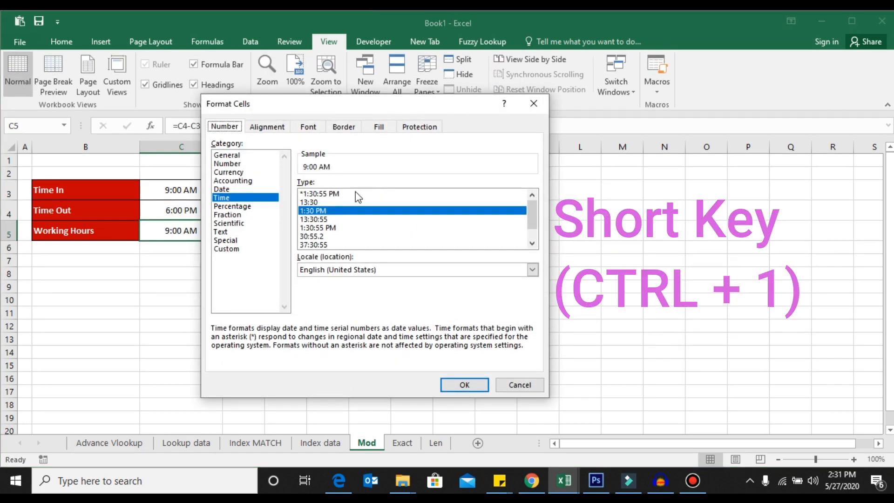
pyautogui.click(351, 203)
pyautogui.click(468, 384)
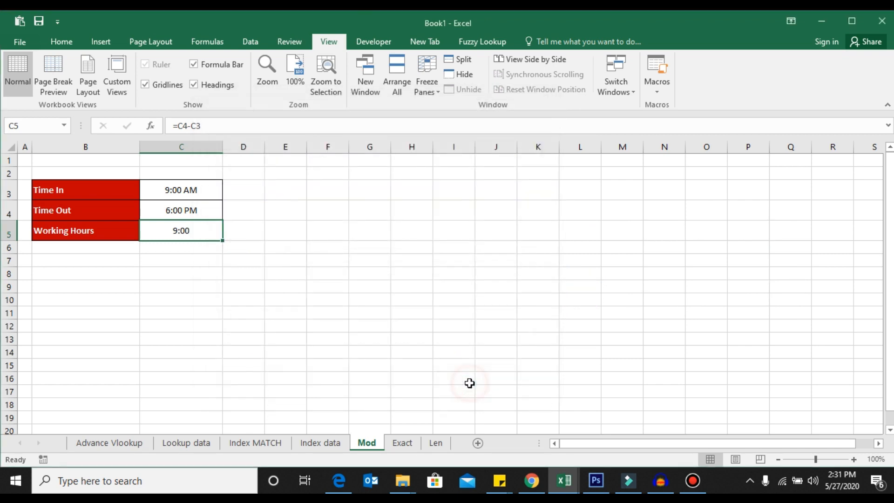
# Change the Time In value in C3 to 6:00 PM.
pyautogui.press('Up')
pyautogui.press('Down')
pyautogui.press('Up')
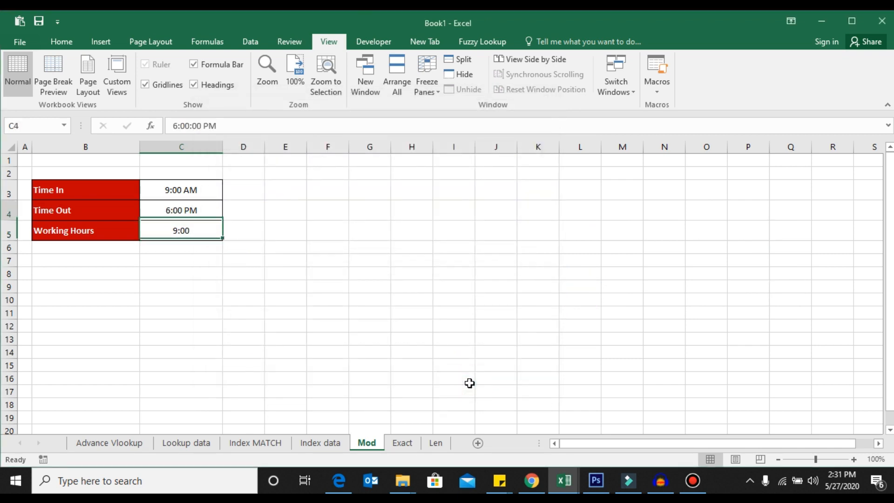
pyautogui.press('Up')
pyautogui.press('F2')
pyautogui.press('Left')
pyautogui.press('Left')
pyautogui.press('Home')
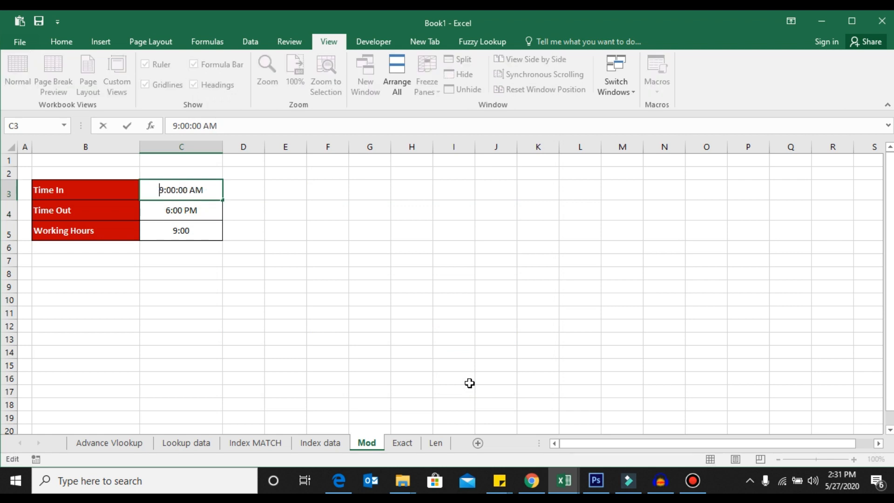
pyautogui.press('Delete')
pyautogui.write('6')
pyautogui.press('Right')
pyautogui.press('Right')
pyautogui.press('Right')
pyautogui.press('Right')
pyautogui.press('Right')
pyautogui.press('Right')
pyautogui.press('Right')
pyautogui.press('Left')
pyautogui.press('Left')
pyautogui.press('Right')
pyautogui.press('BackSpace')
pyautogui.write('P')
pyautogui.hotkey('ctrl', 'Return')
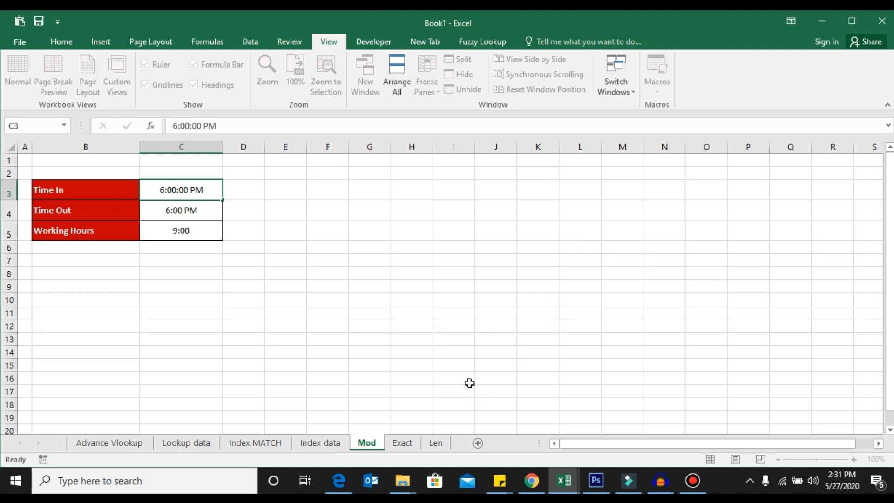
# Change the Time Out value in C4 to 3:00 AM.
pyautogui.press('Down')
pyautogui.press('F2')
pyautogui.press('Delete')
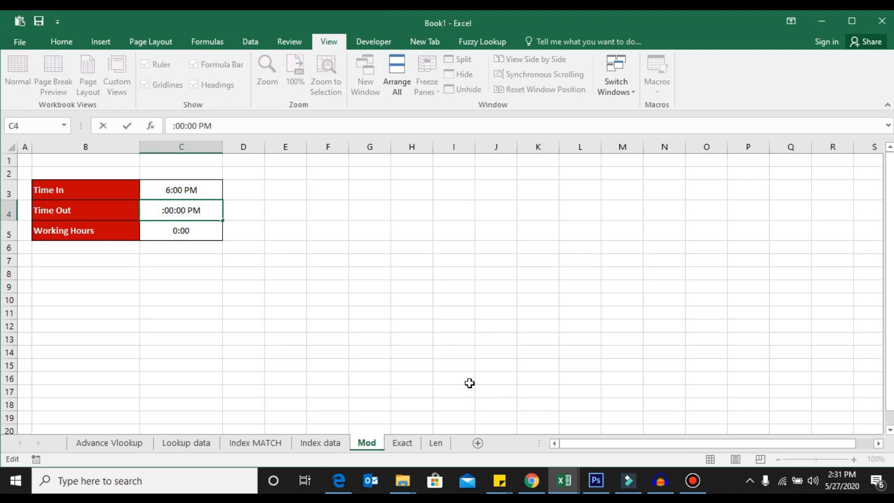
pyautogui.write('5')
pyautogui.press('BackSpace')
pyautogui.write('3')
pyautogui.press('End')
pyautogui.press('Left')
pyautogui.press('BackSpace')
pyautogui.write('A')
pyautogui.press('Return')
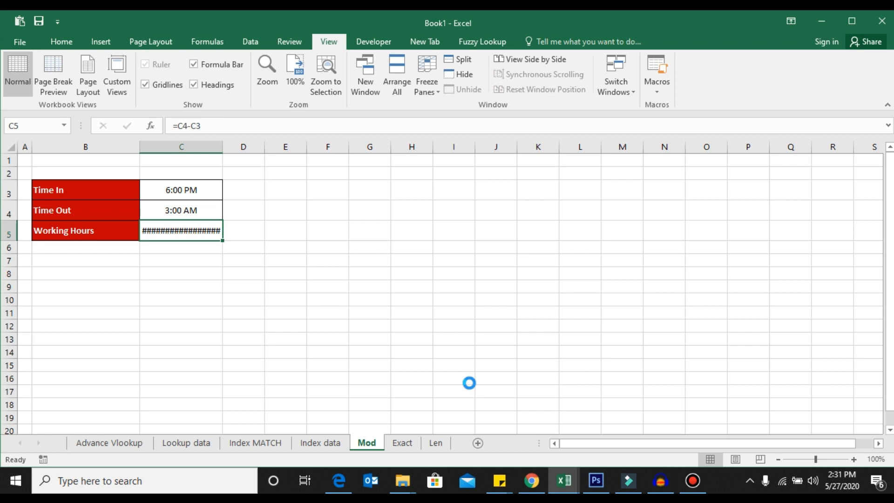
# Replace the Working Hours formula in C5 with =MOD(C4-C3,1).
pyautogui.press('Delete')
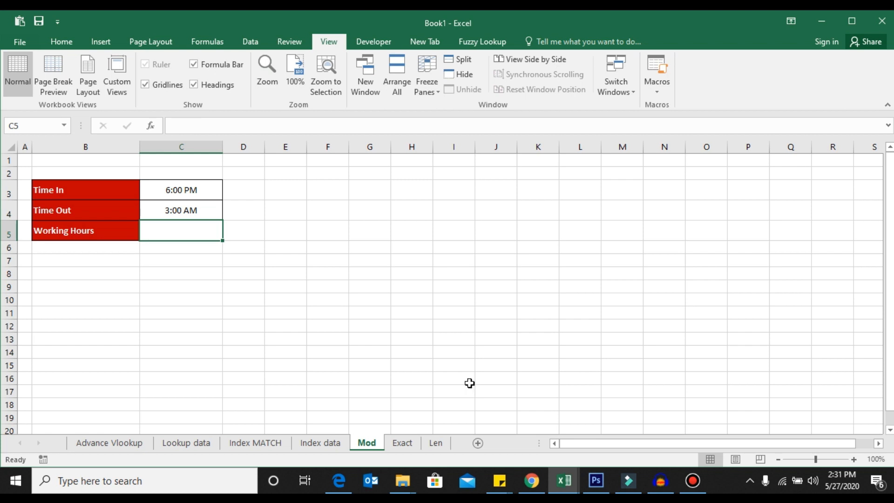
pyautogui.write('=MO')
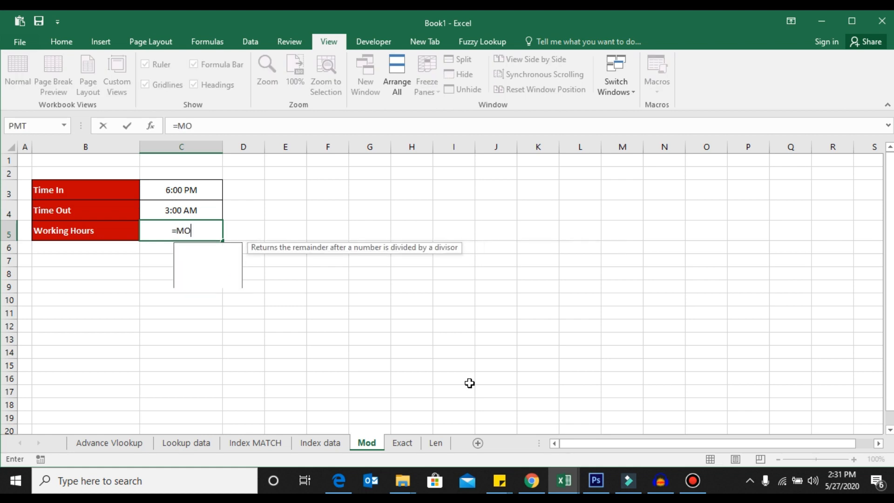
pyautogui.write('D(')
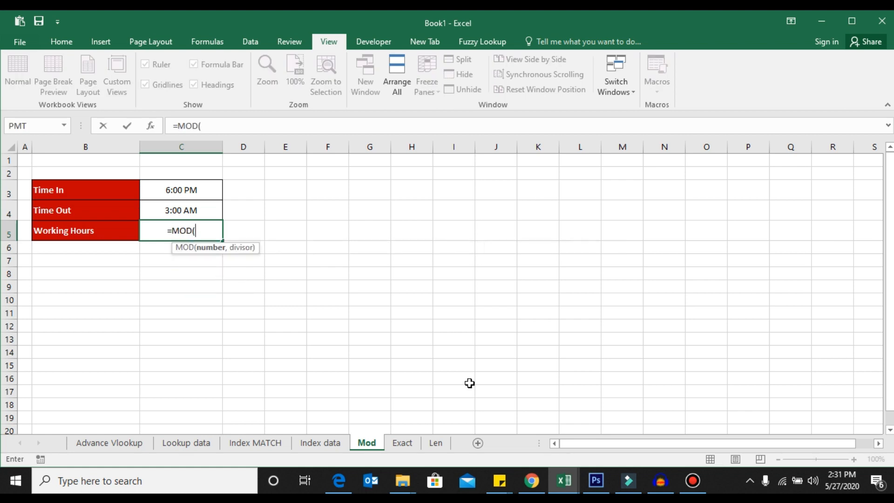
pyautogui.press('Up')
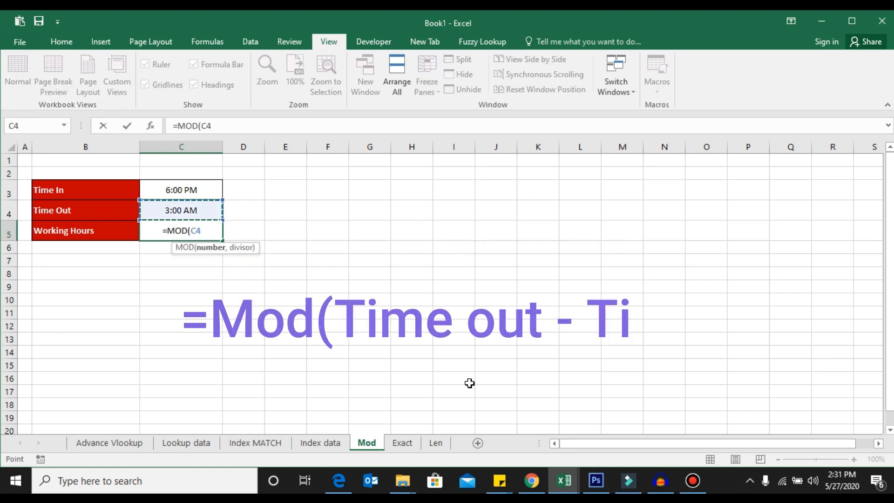
pyautogui.write('-')
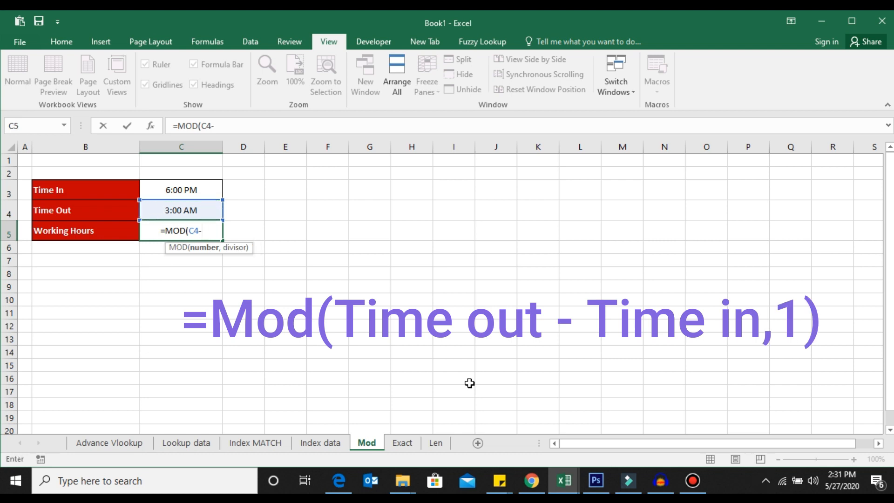
pyautogui.press('Up')
pyautogui.press('Up')
pyautogui.write(',')
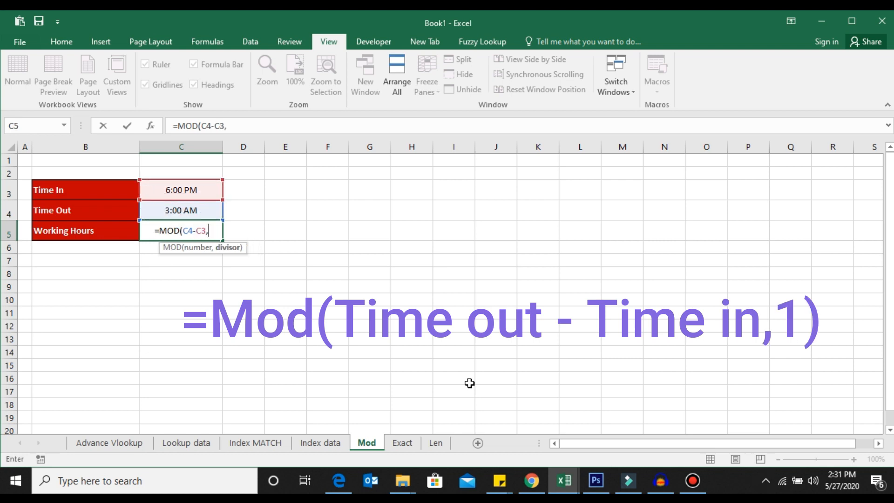
pyautogui.write('1')
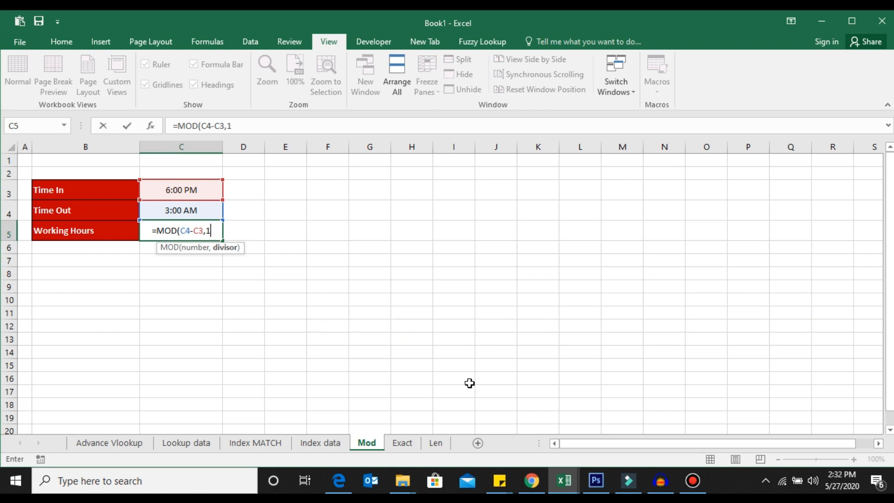
pyautogui.write(')')
pyautogui.hotkey('ctrl', 'Return')
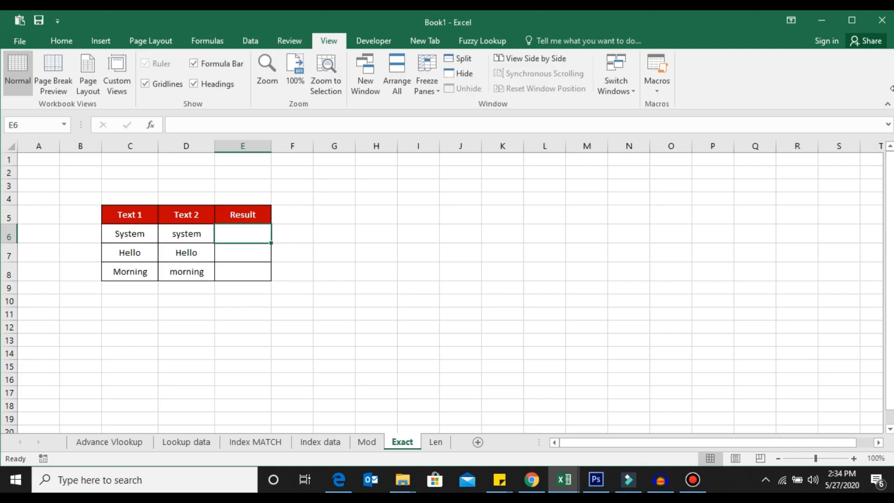
# On the Exact sheet, enter =EXACT(C6,D6) in the Result cell E6 to compare Text 1 and Text 2.
pyautogui.press('Left')
pyautogui.press('Left')
pyautogui.hotkey('shift', 'Right')
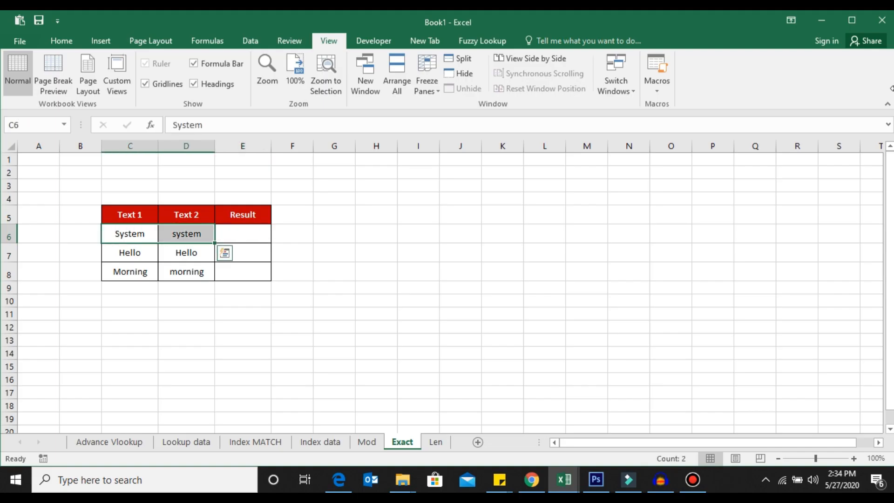
pyautogui.press('Right')
pyautogui.press('Right')
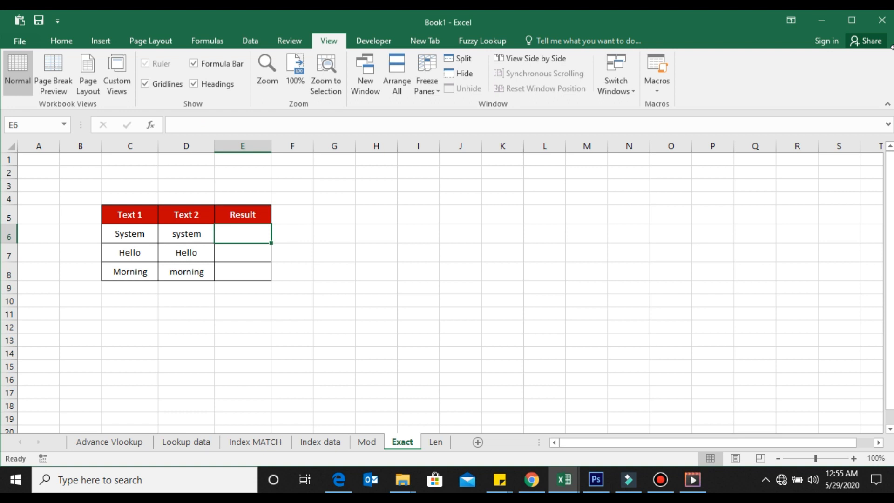
pyautogui.press('F2')
pyautogui.write('=EX')
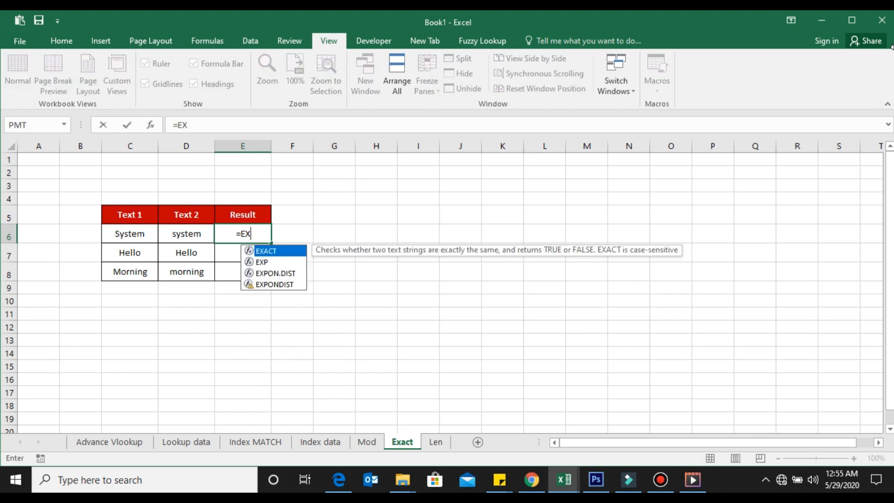
pyautogui.press('Tab')
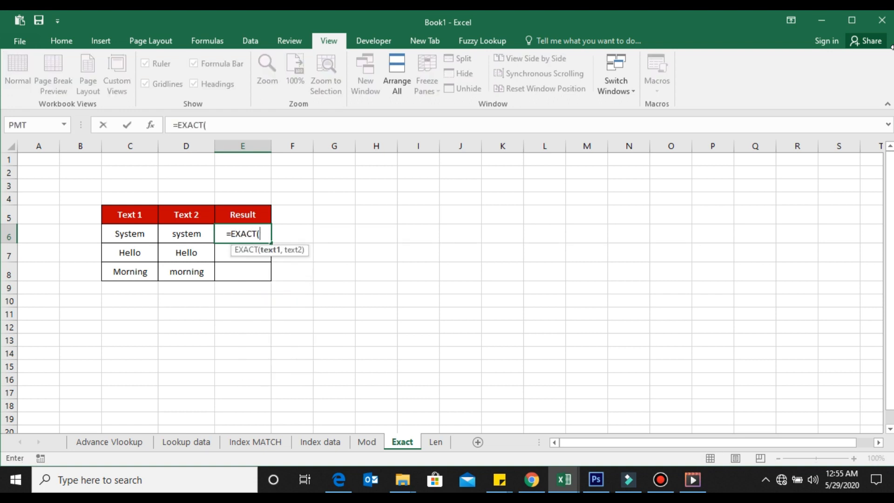
pyautogui.press('Left')
pyautogui.press('Left')
pyautogui.write(',')
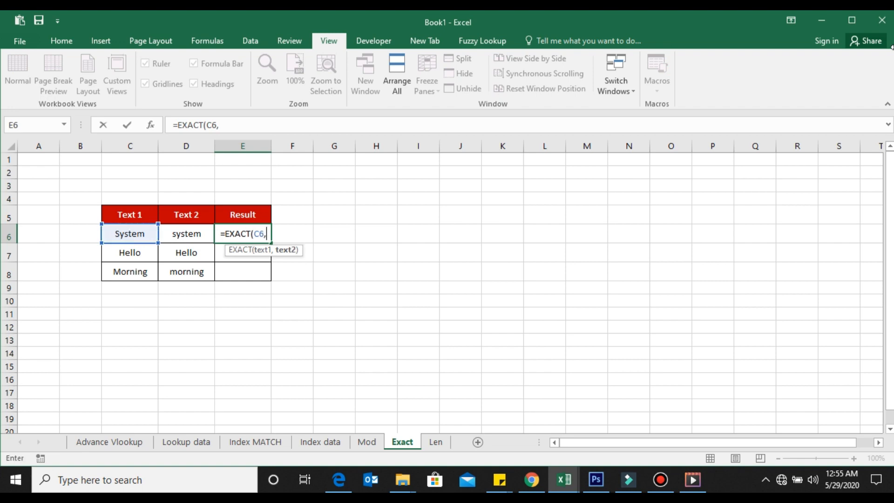
pyautogui.press('Left')
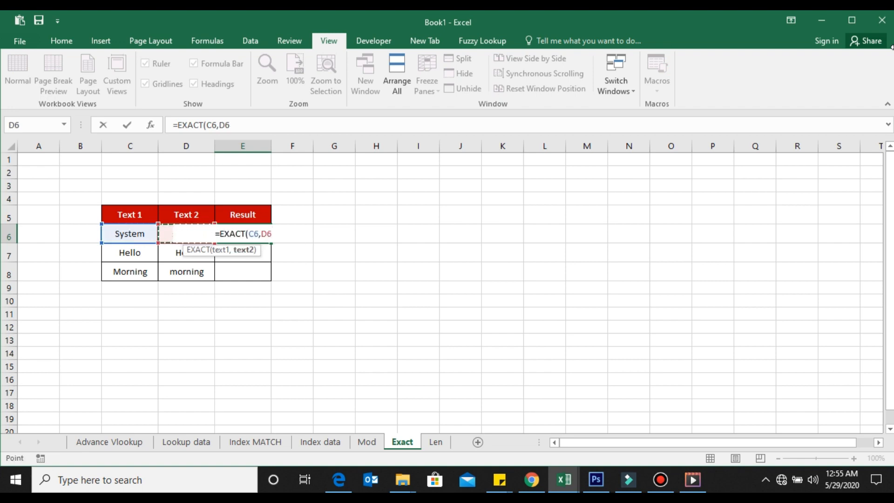
pyautogui.write(')')
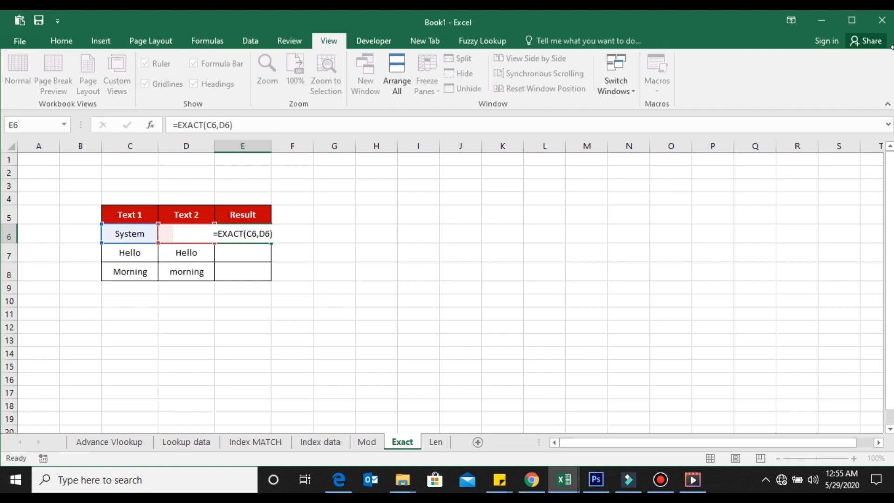
pyautogui.hotkey('ctrl', 'Return')
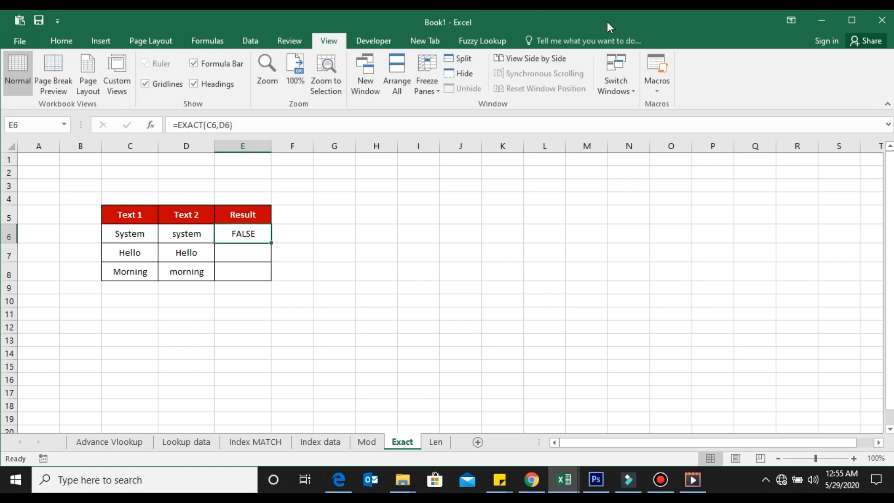
# Fill the EXACT formula down the Result column to row 8.
pyautogui.doubleClick(272, 242)
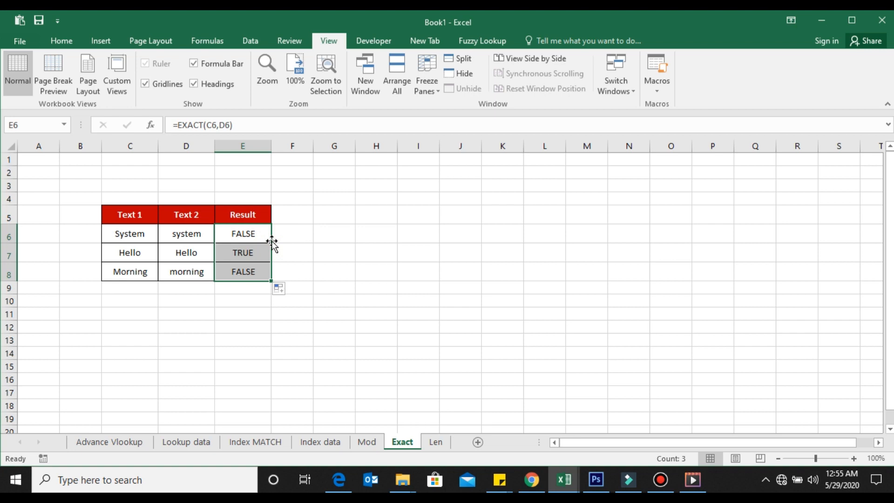
pyautogui.press('Up')
pyautogui.press('Down')
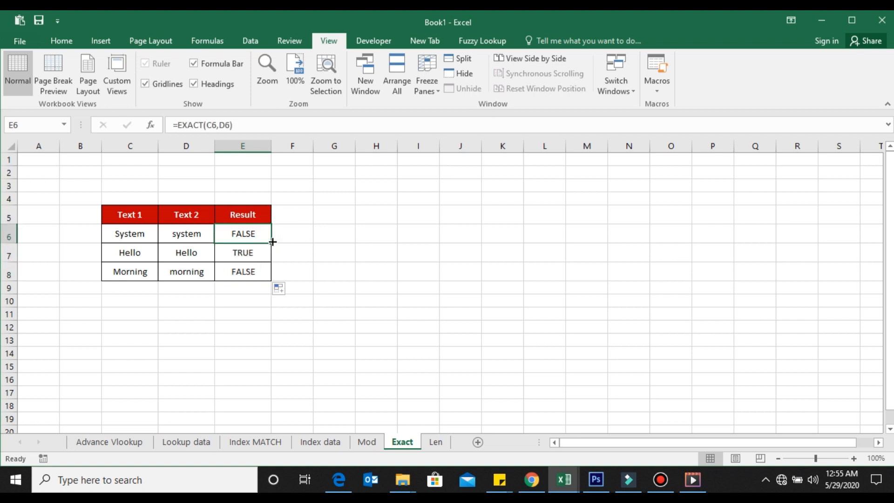
# Examine the Text 1 and Text 2 entries and EXACT results in rows 6 and 7.
pyautogui.press('Left')
pyautogui.press('Left')
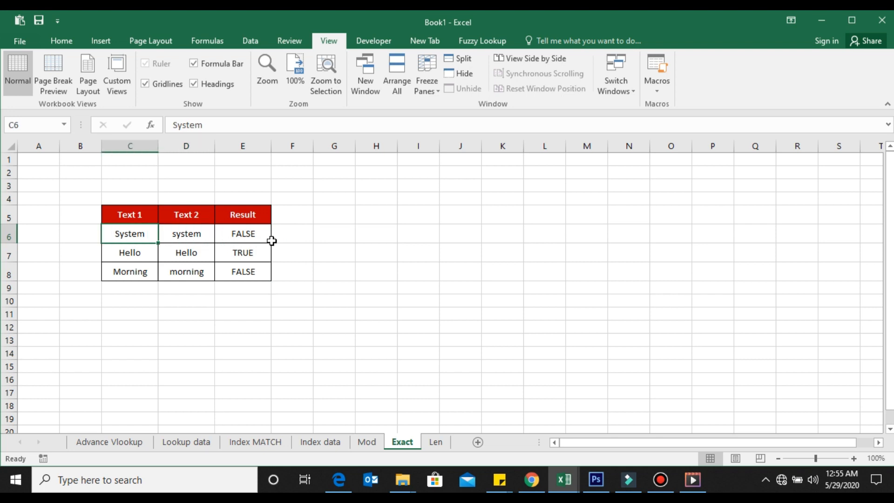
pyautogui.press('F2')
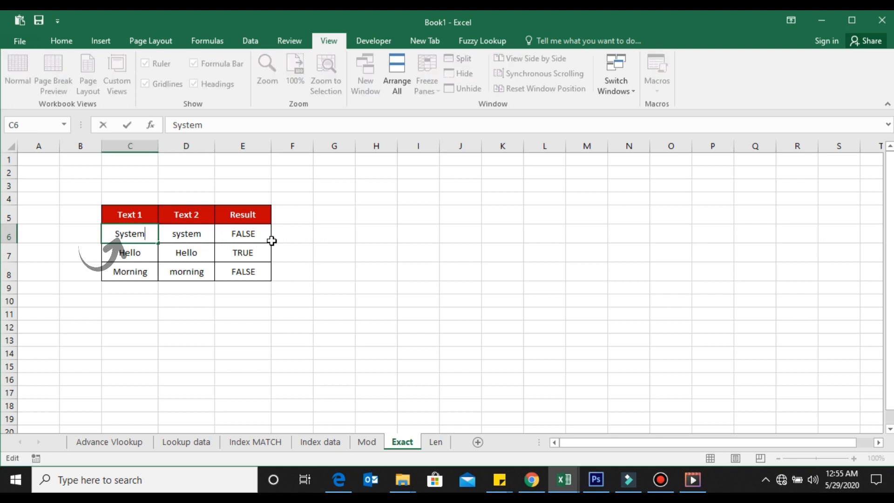
pyautogui.press('Escape')
pyautogui.press('Right')
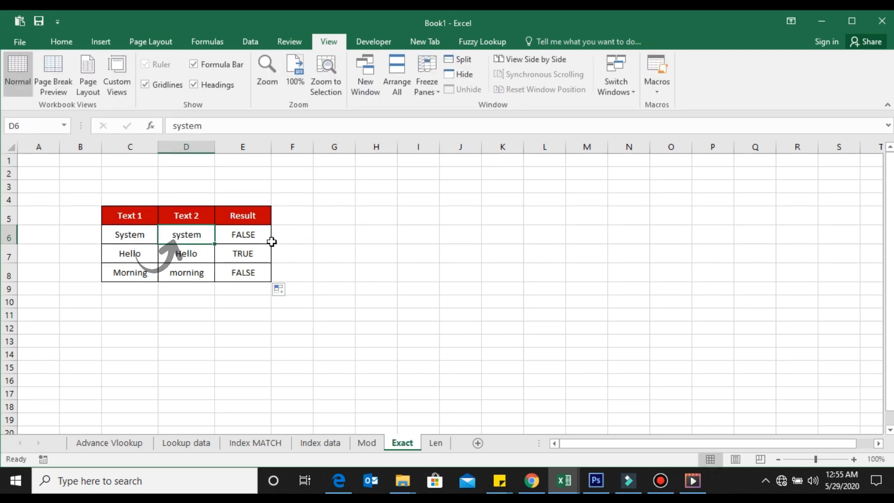
pyautogui.press('Right')
pyautogui.press('Down')
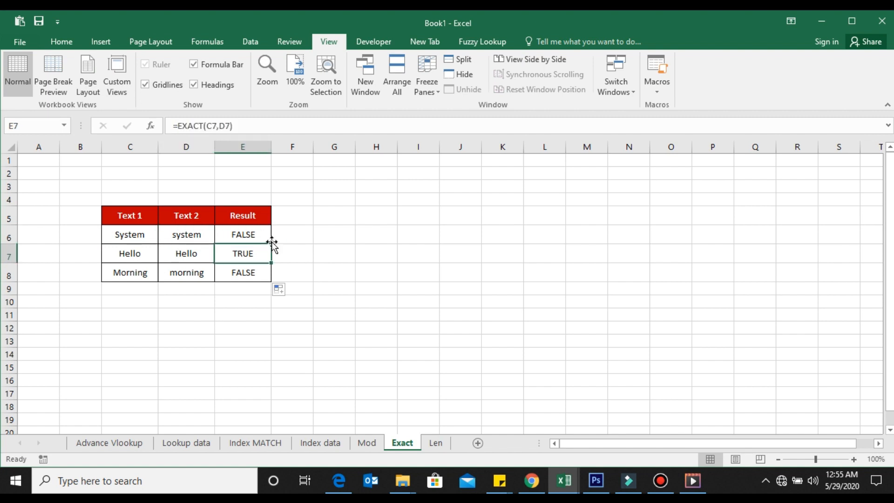
pyautogui.press('Left')
pyautogui.press('Left')
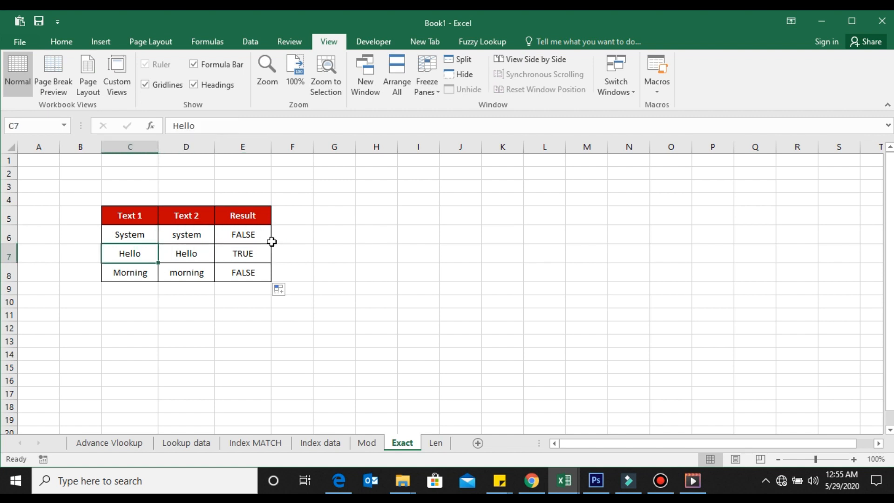
pyautogui.press('Right')
pyautogui.press('Right')
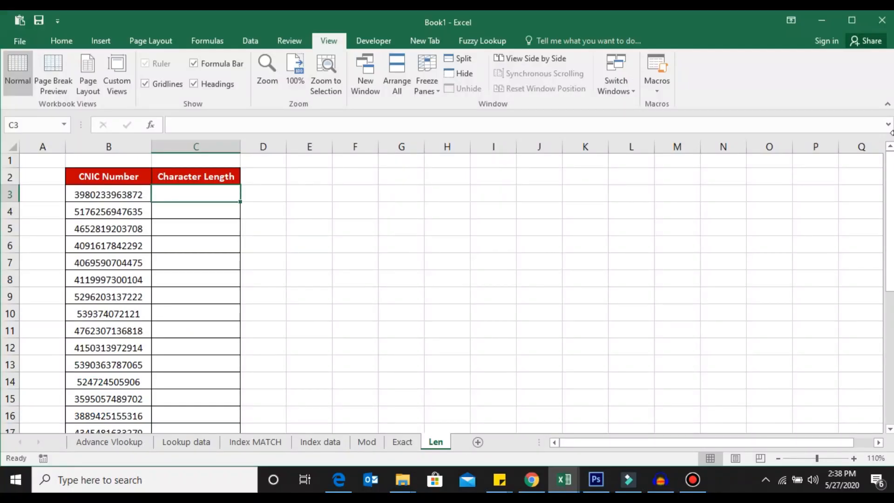
# On the Len sheet, select the CNIC Number column from its header down to the last entry.
pyautogui.press('Left')
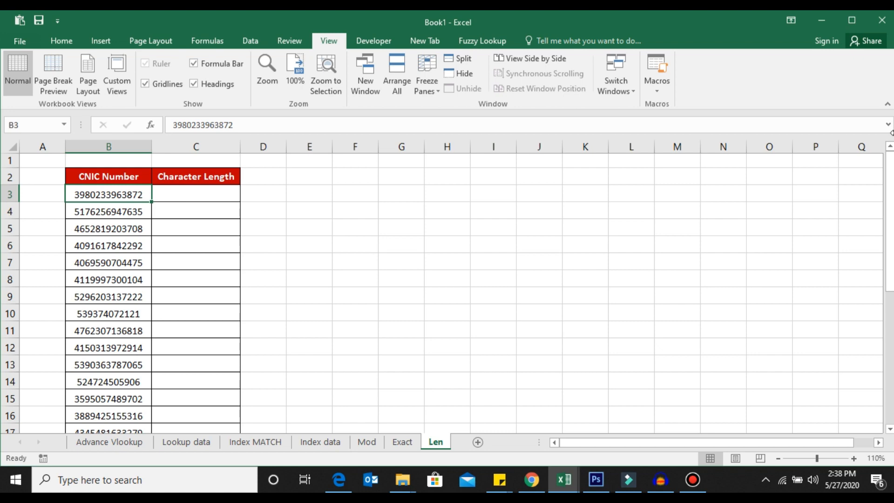
pyautogui.press('Right')
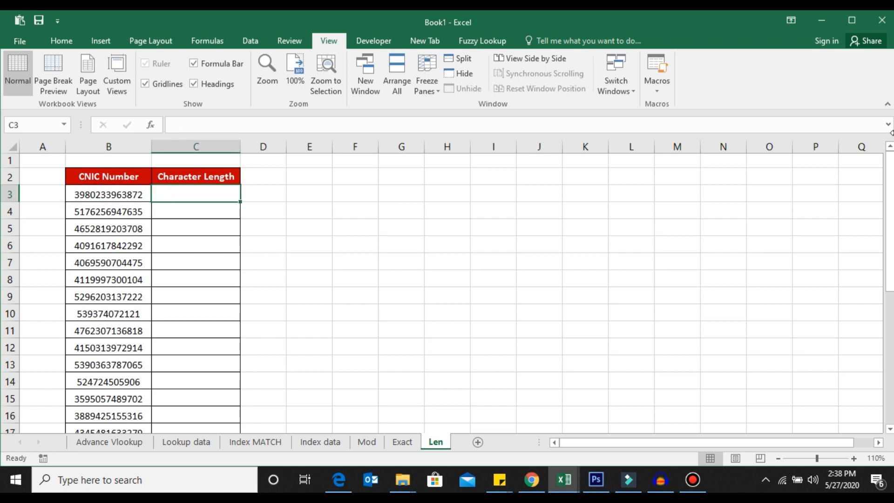
pyautogui.press('Left')
pyautogui.press('Up')
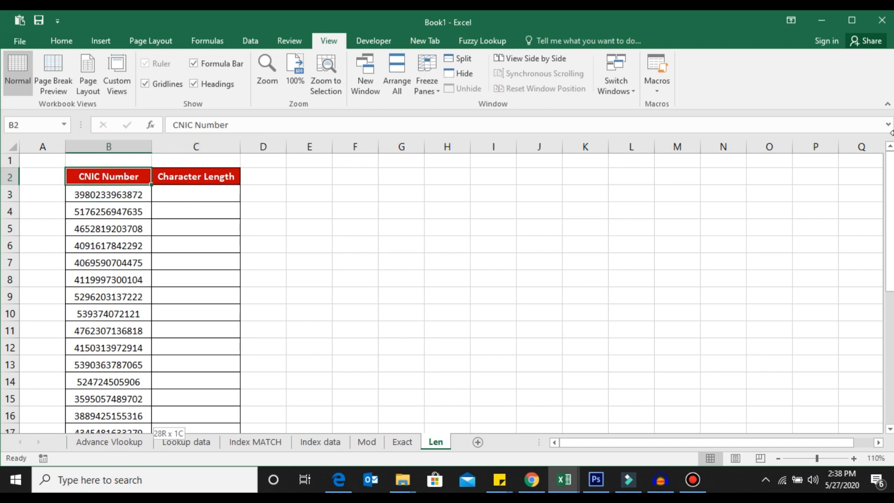
pyautogui.hotkey('ctrl', 'shift', 'Down')
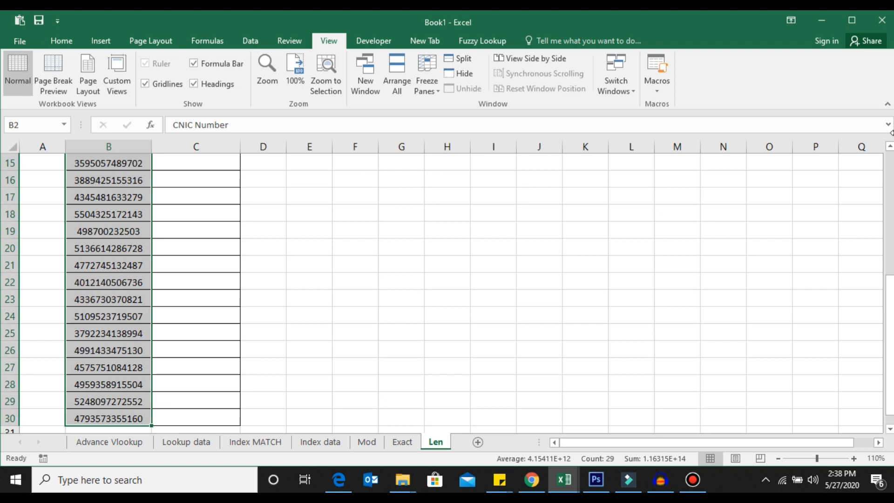
# On the Len sheet, enter =LEN(B3) in Character Length cell C3 and fill it down the column.
pyautogui.hotkey('ctrl', 'shift', 'Up')
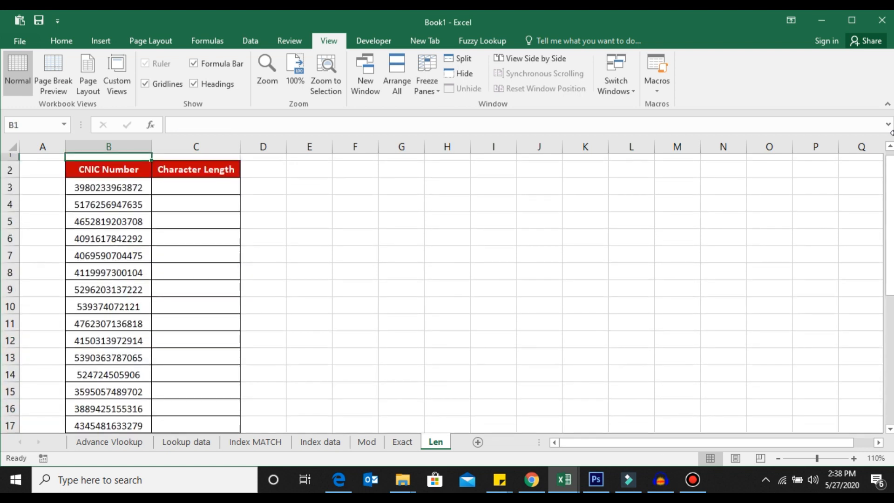
pyautogui.press('Right')
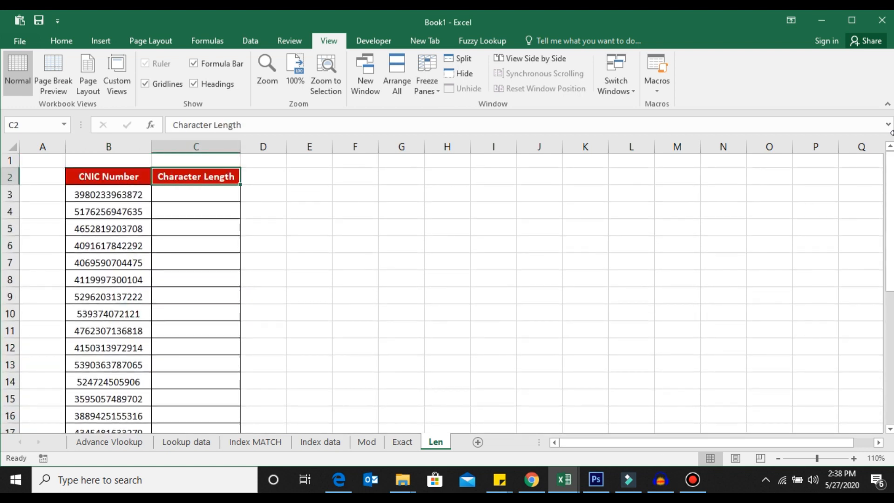
pyautogui.press('Down')
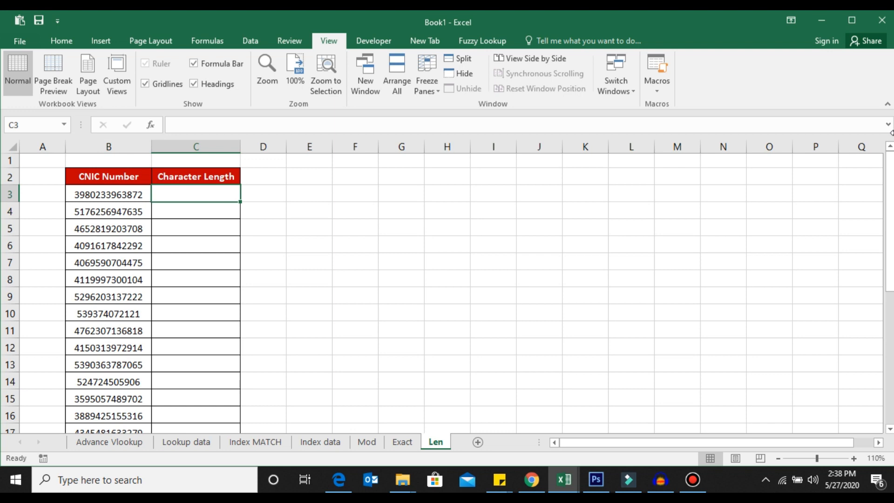
pyautogui.write('=')
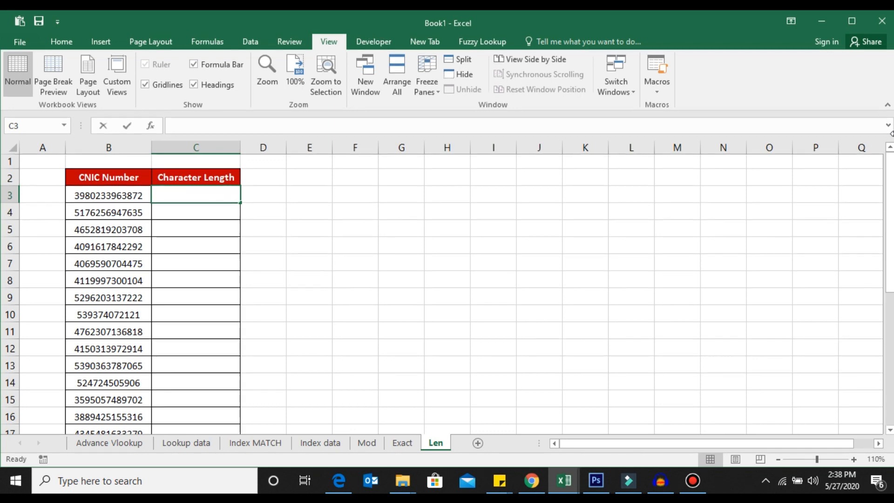
pyautogui.write('=LEN')
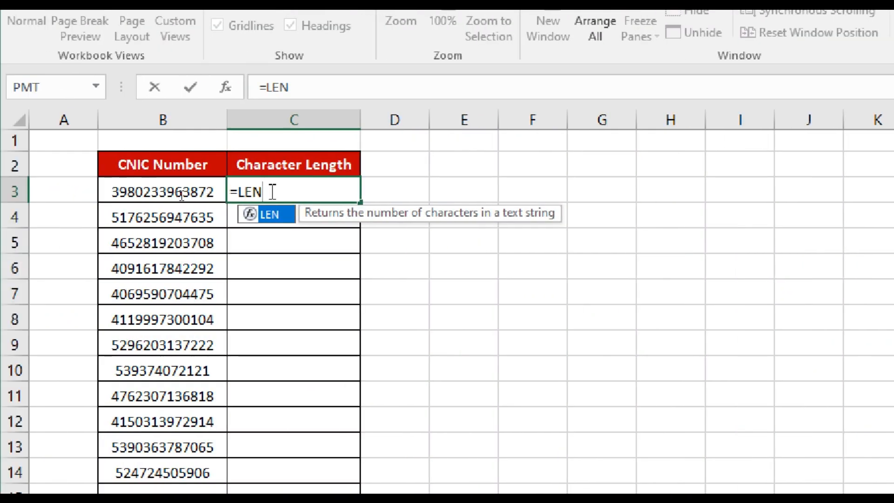
pyautogui.write('(')
pyautogui.press('Left')
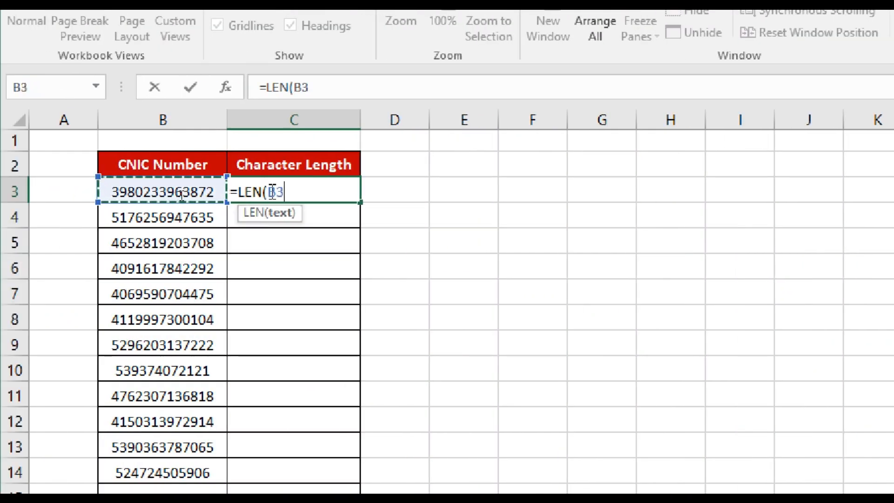
pyautogui.write(')')
pyautogui.press('Return')
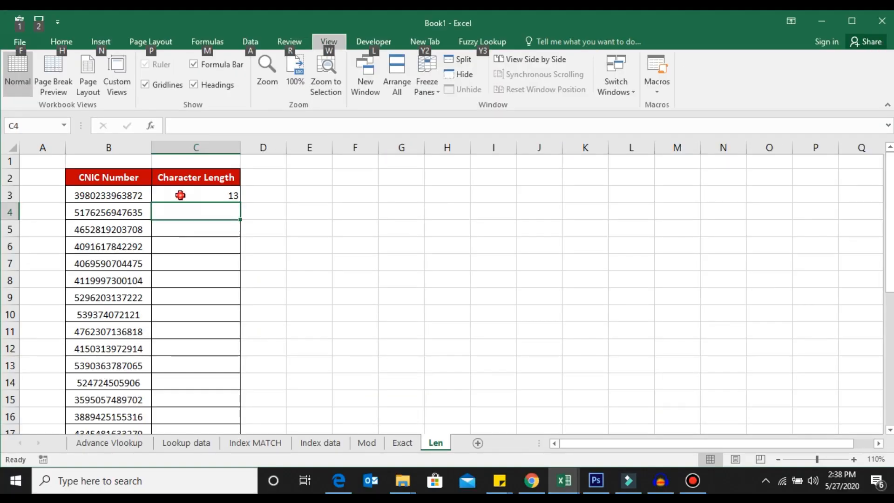
pyautogui.click(181, 195)
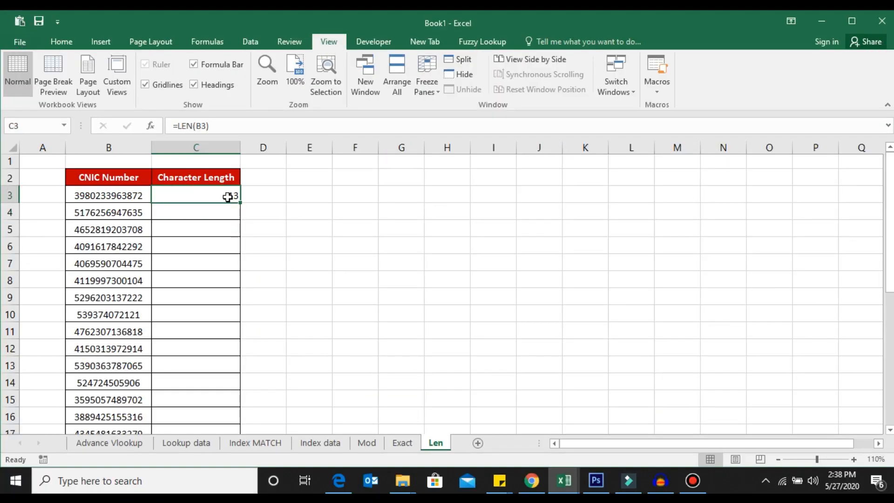
pyautogui.doubleClick(240, 203)
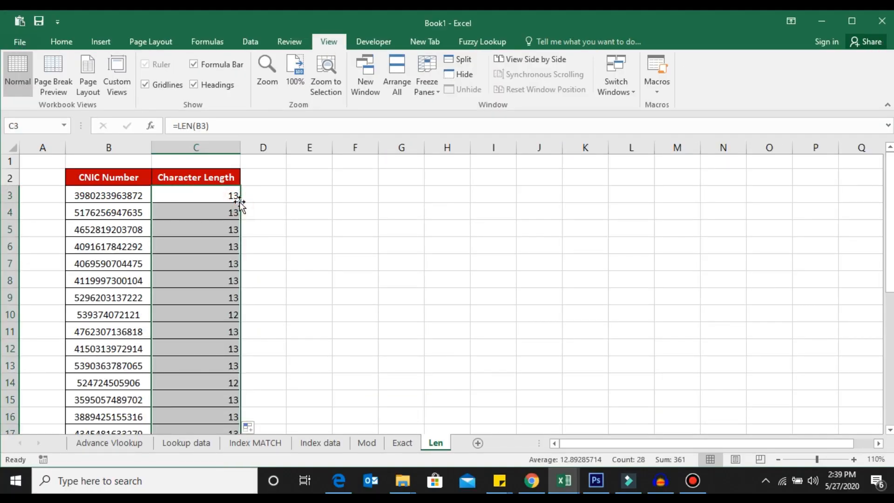
# Add filters to the CNIC Number and Character Length headers and show only rows with a Character Length of 12.
pyautogui.press('Up')
pyautogui.press('Left')
pyautogui.hotkey('shift', 'Right')
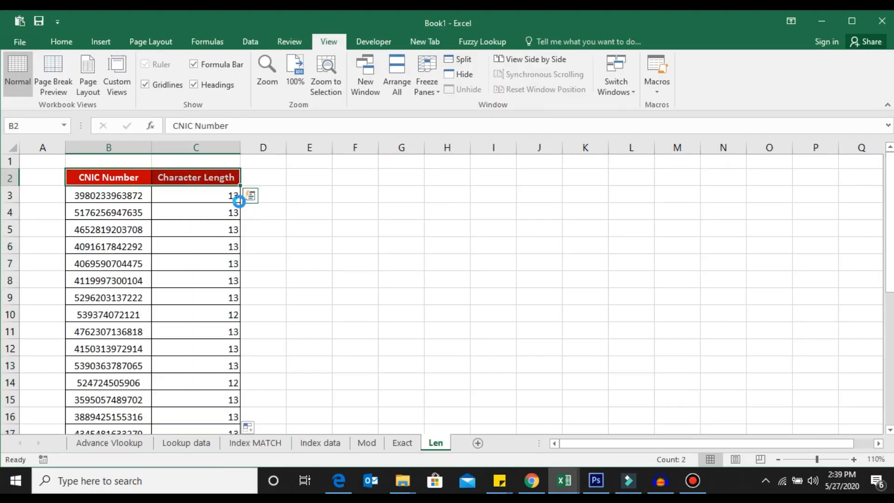
pyautogui.hotkey('ctrl', 'shift', 'l')
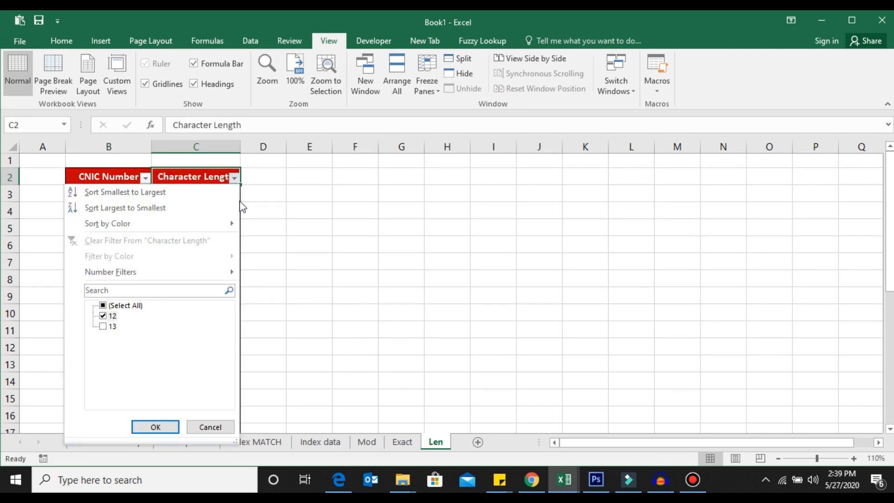
pyautogui.press('Return')
pyautogui.press('Down')
pyautogui.press('Left')
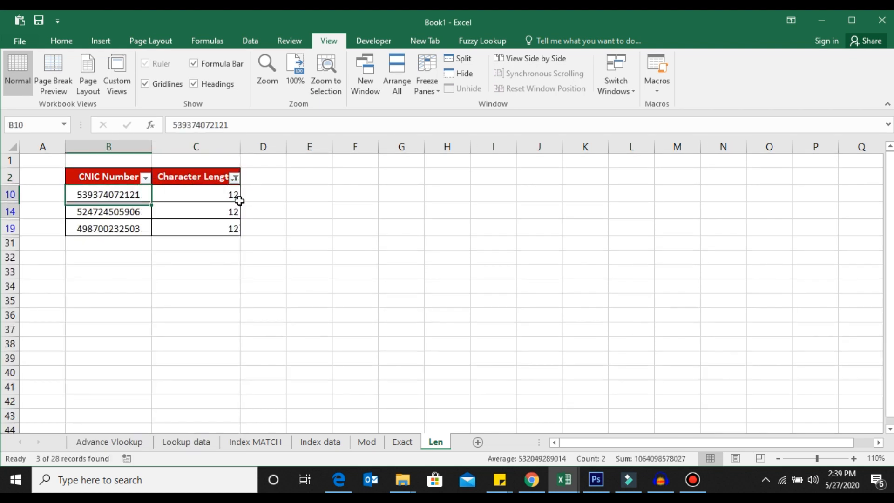
# Select the filtered CNIC numbers in rows 10, 14 and 19.
pyautogui.hotkey('shift', 'Down')
pyautogui.hotkey('shift', 'Down')
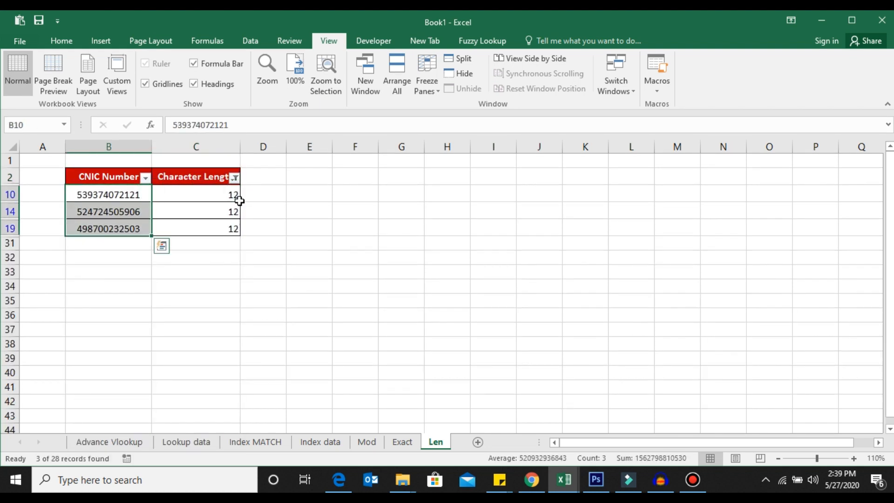